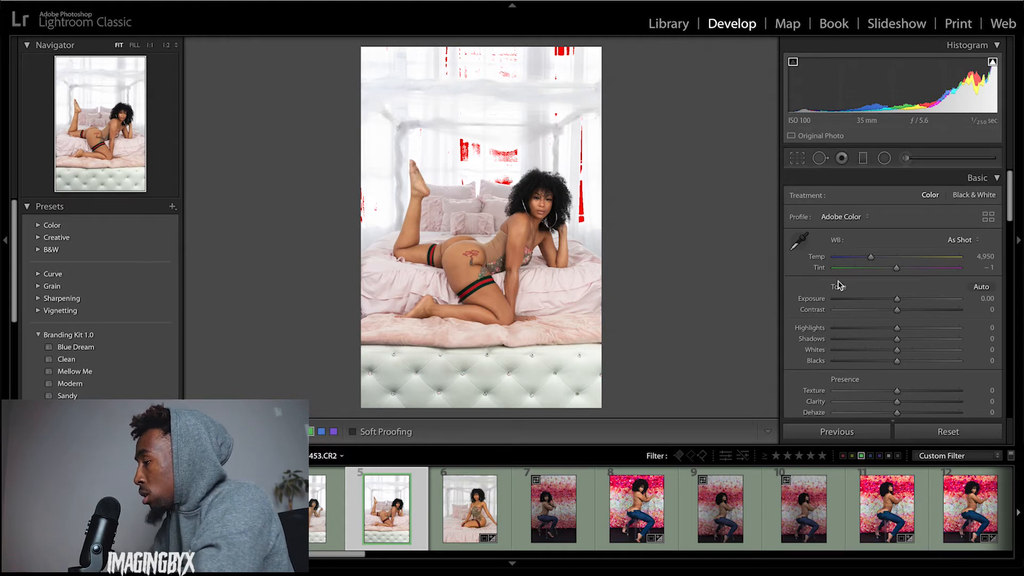
Step: Correct the white balance by sampling a neutral area of the bright curtain above the raised foot
click(800, 242)
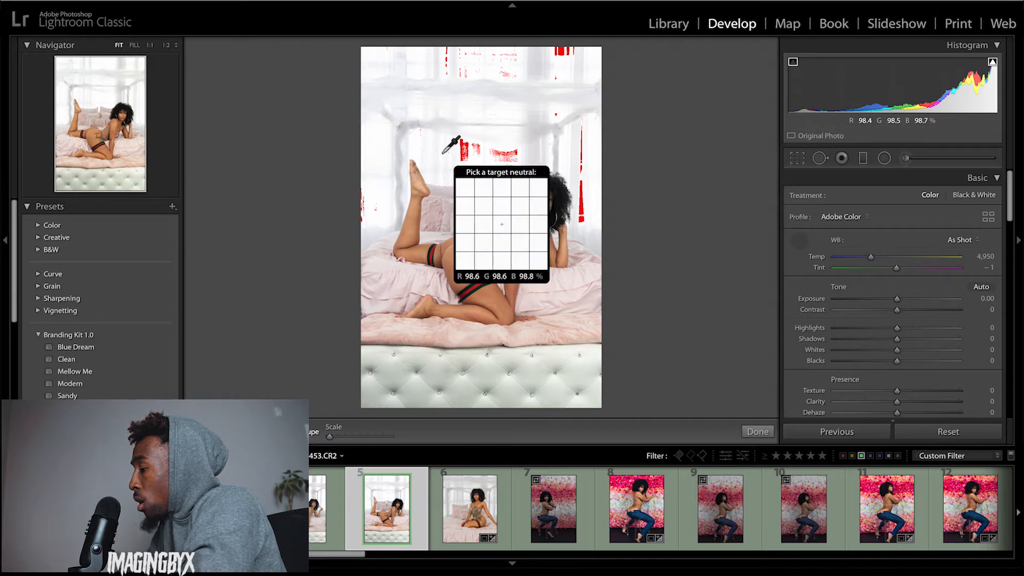
click(443, 154)
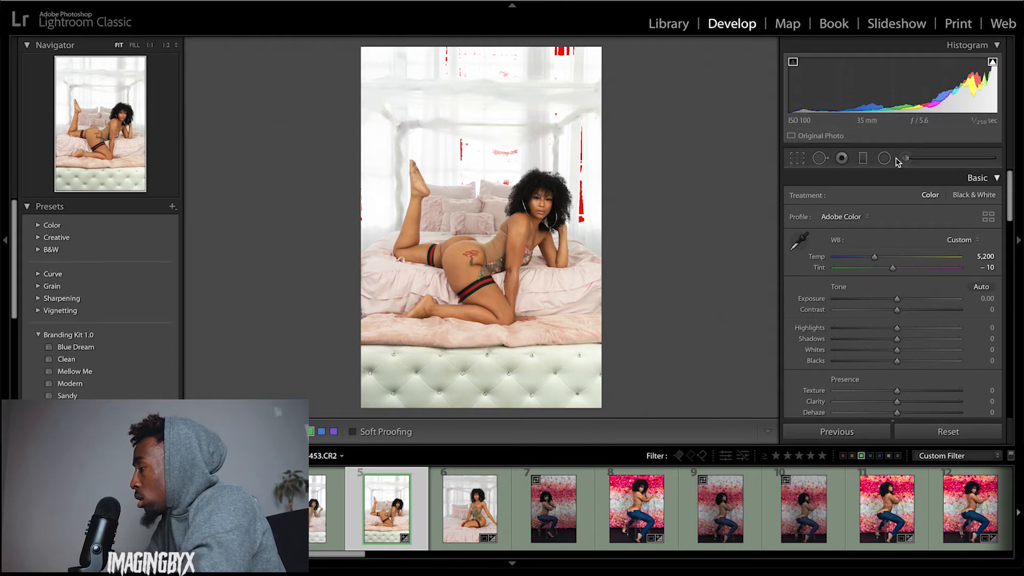
Step: Recover the blown-out window areas by setting Whites to −100 and Highlights to −19
drag(972, 93, 896, 93)
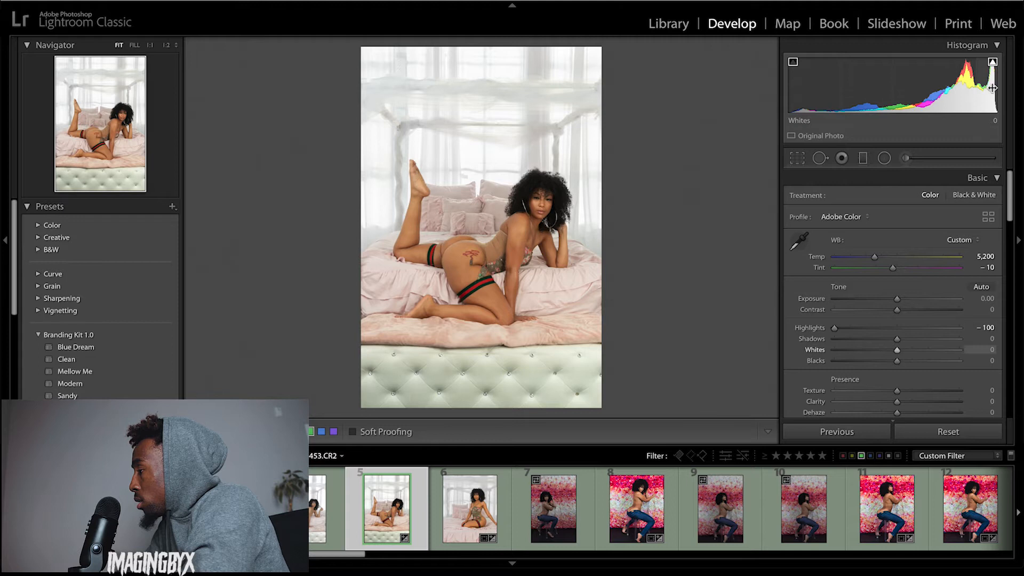
drag(979, 92, 907, 93)
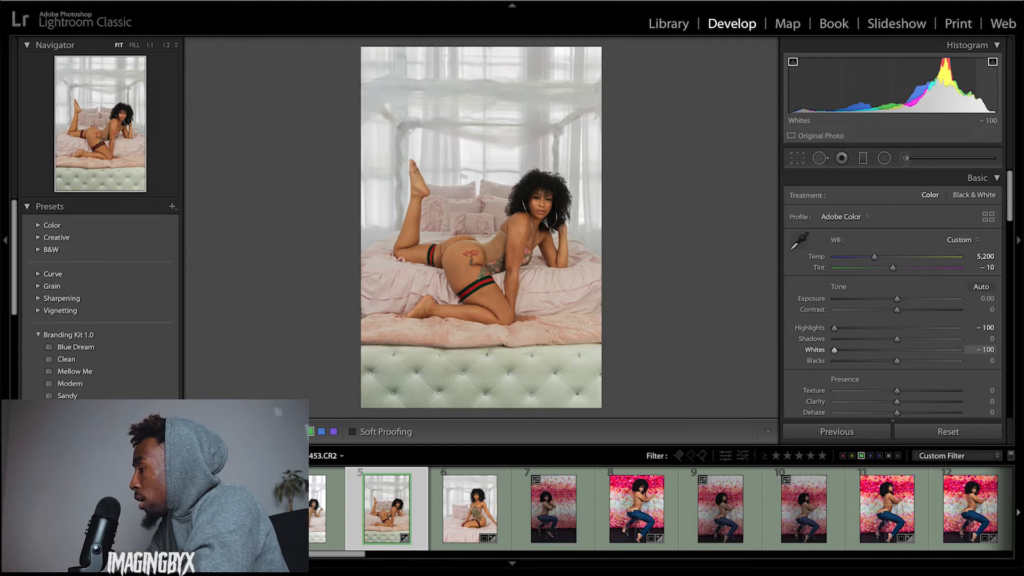
drag(960, 89, 1008, 90)
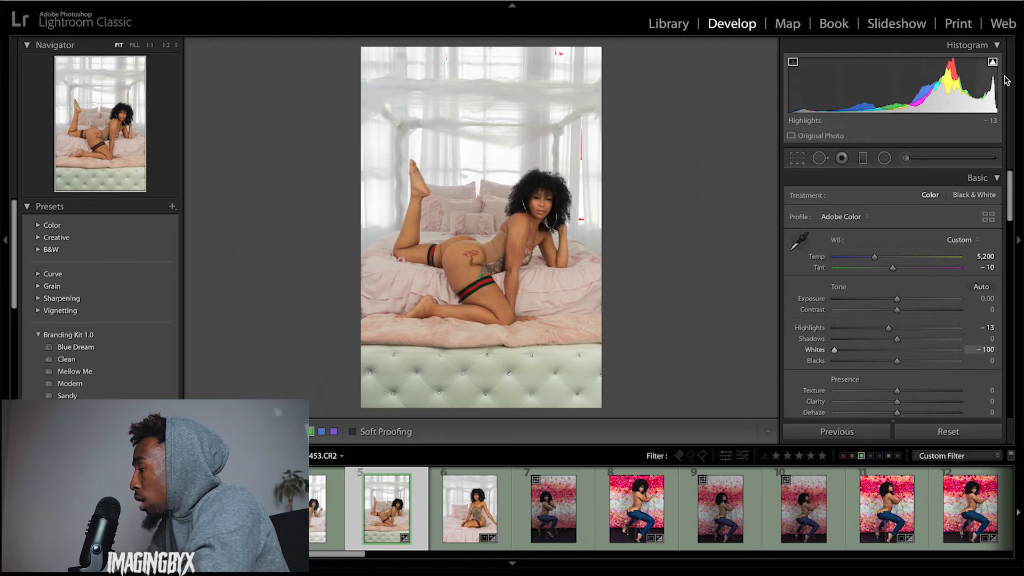
mouse_move(959, 99)
mouse_down()
mouse_move(974, 99)
mouse_move(956, 99)
mouse_up()
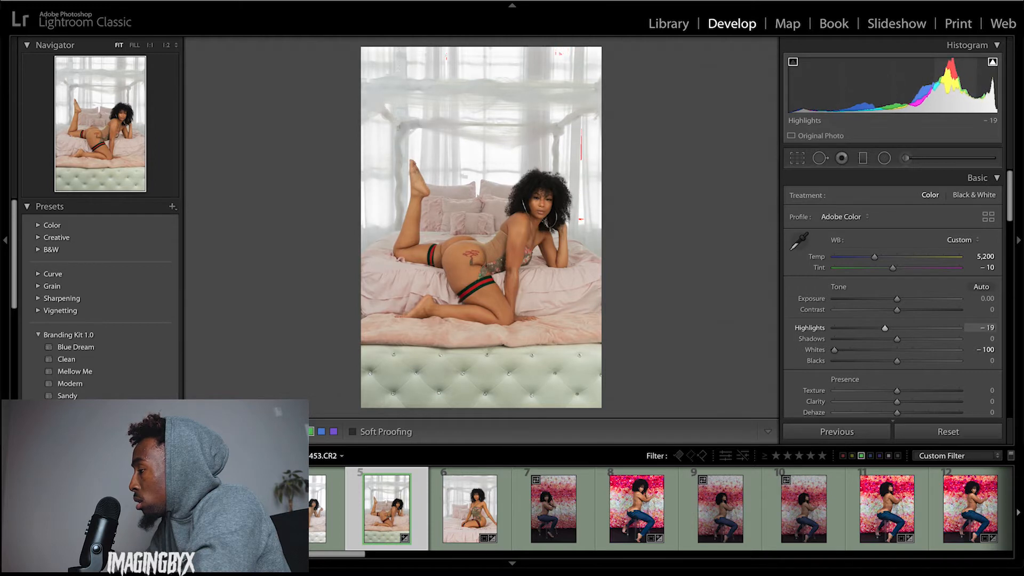
Step: Refine the tones with Highlights at −20, Exposure at +0.18, Shadows at +13 and Blacks at −17
drag(884, 328, 901, 299)
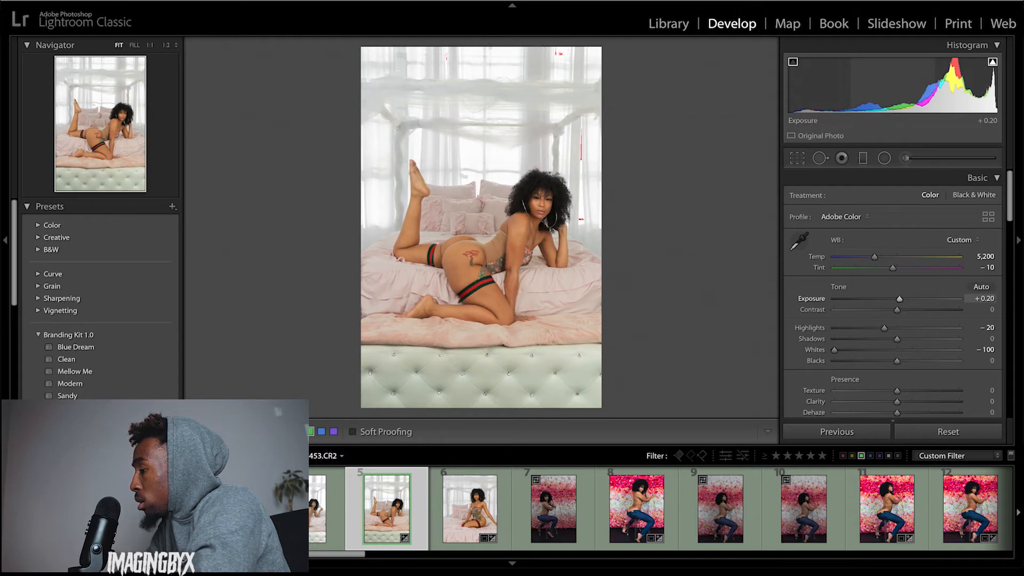
drag(899, 299, 898, 300)
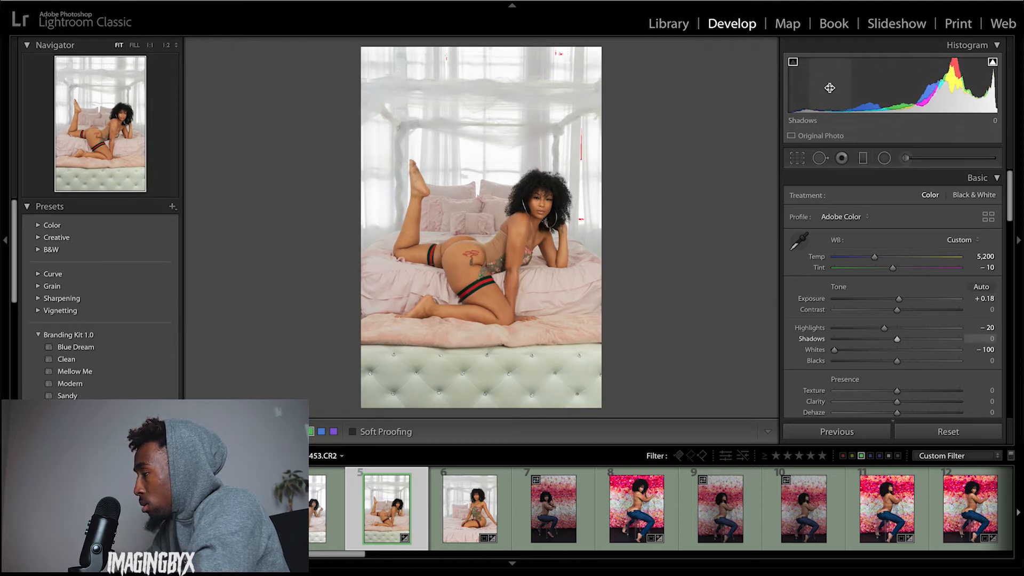
drag(836, 80, 854, 81)
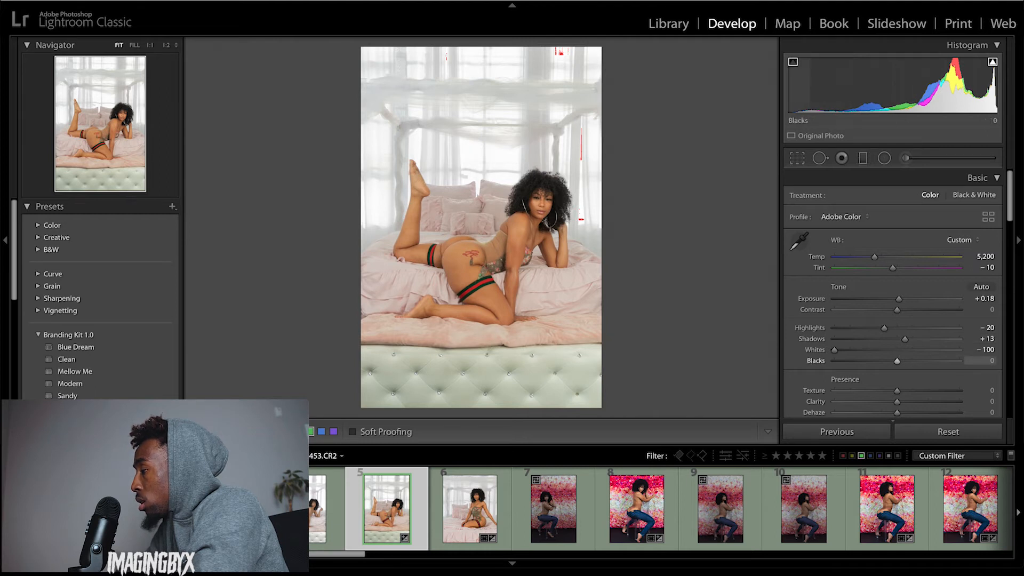
drag(800, 82, 787, 83)
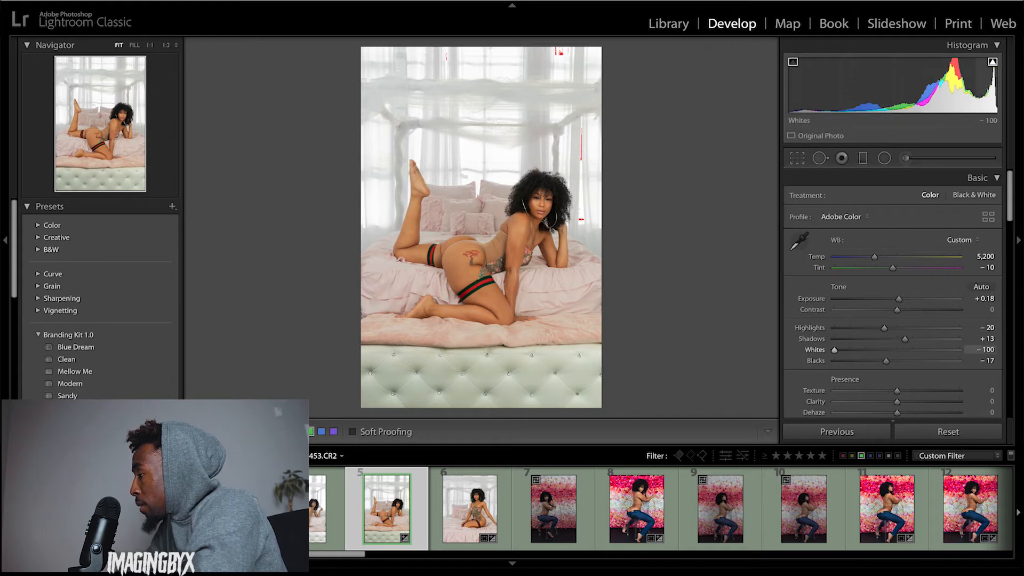
Step: Set Whites to −50 and Contrast to +10, toggling the highlight clipping overlay off and on in between to check the photo
drag(834, 350, 863, 350)
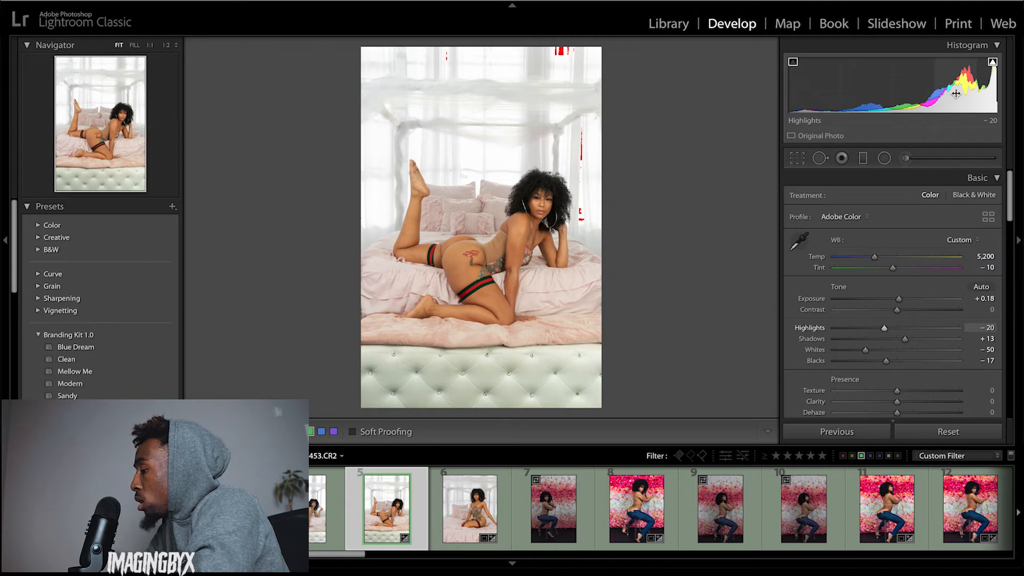
click(993, 63)
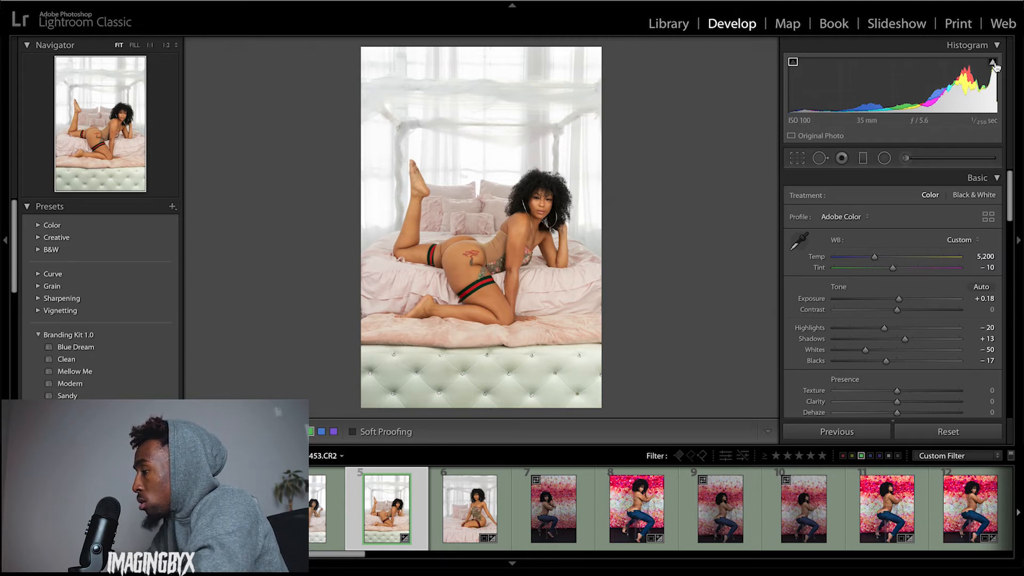
click(993, 63)
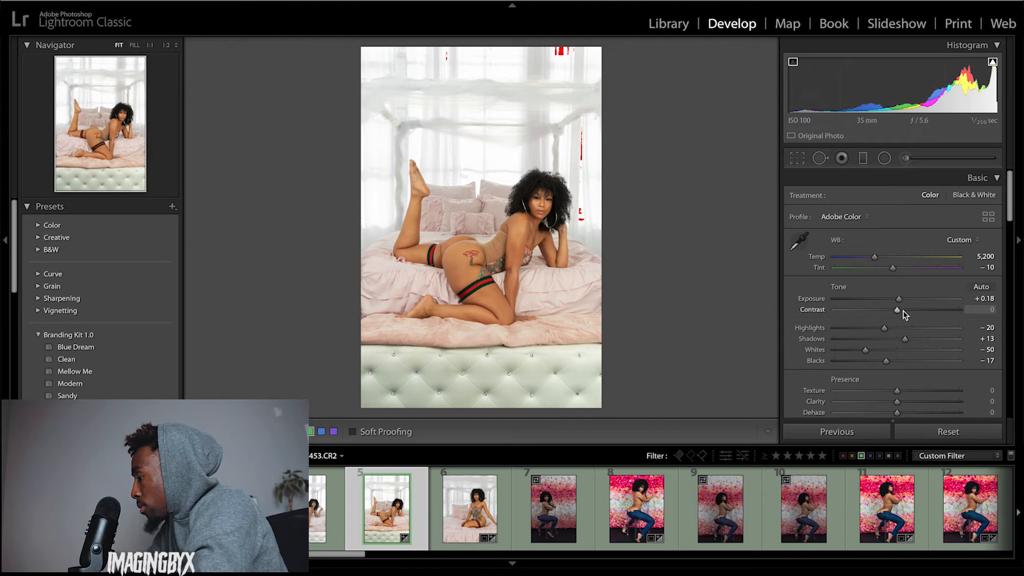
drag(899, 315, 905, 314)
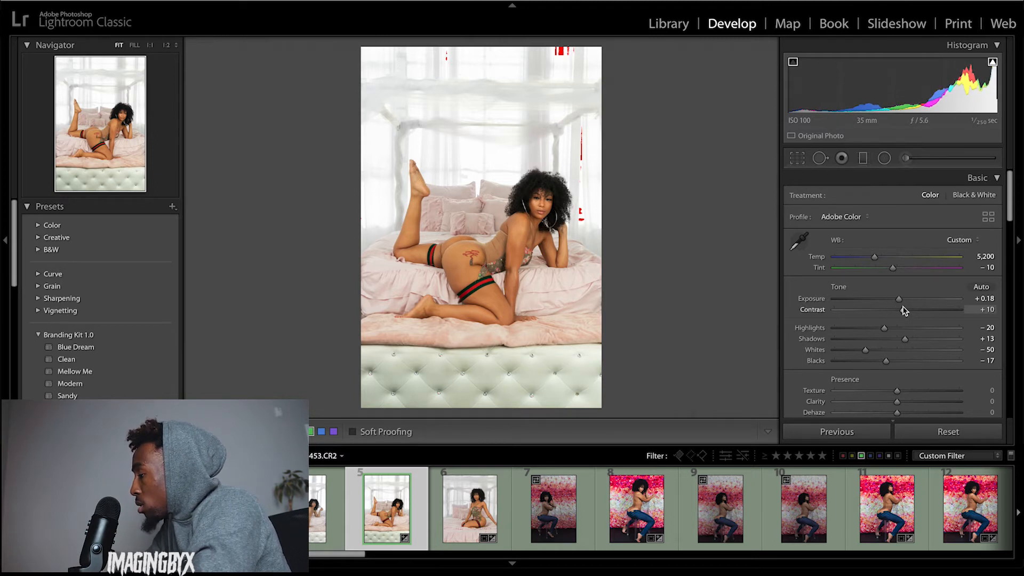
Step: Set Texture to +6, comparing its effect on the skin at 1:1 zoom with an extreme value of +100
scroll(859, 320, down, 2)
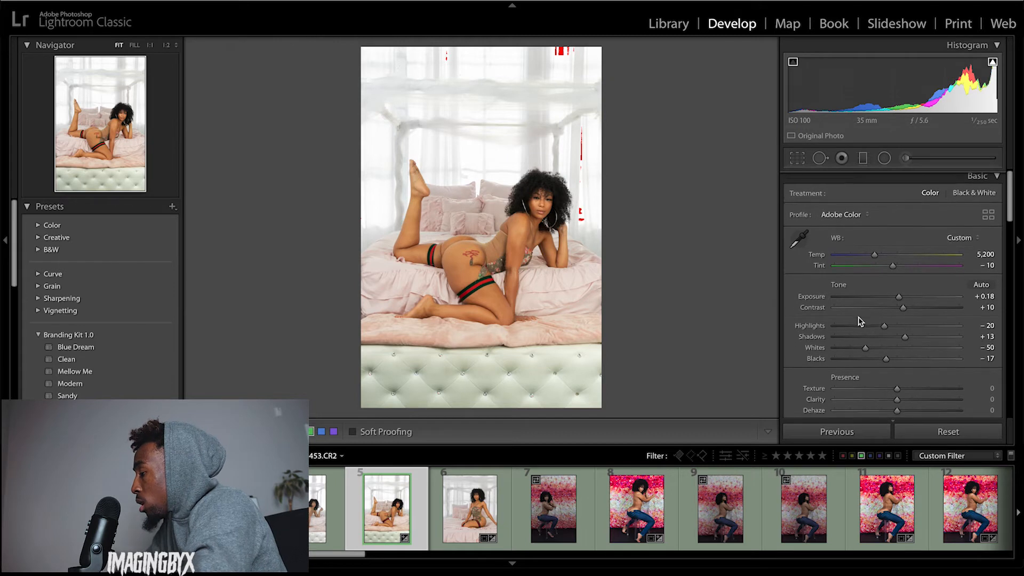
scroll(859, 320, down, 3)
click(898, 309)
drag(897, 312, 902, 312)
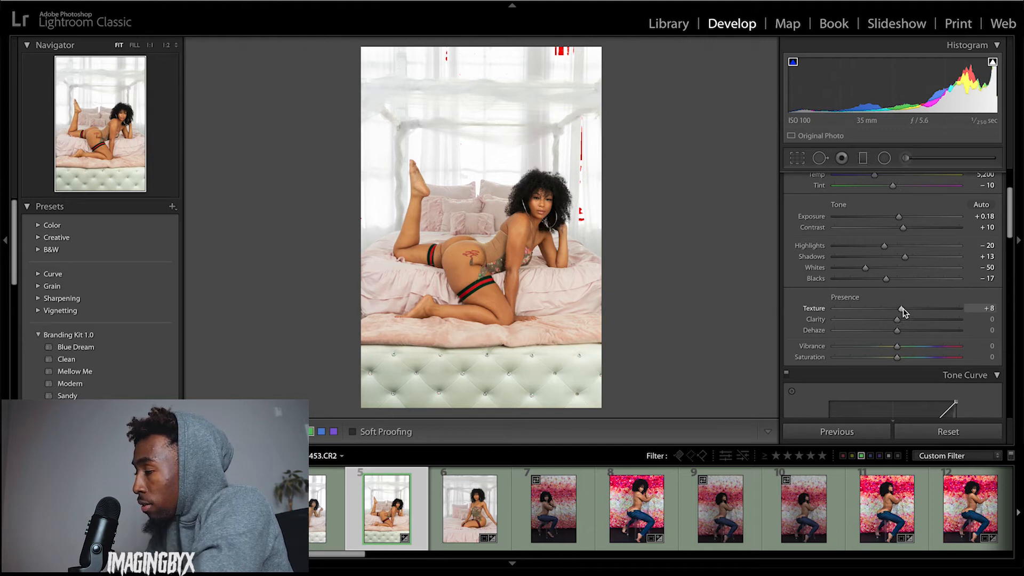
click(460, 286)
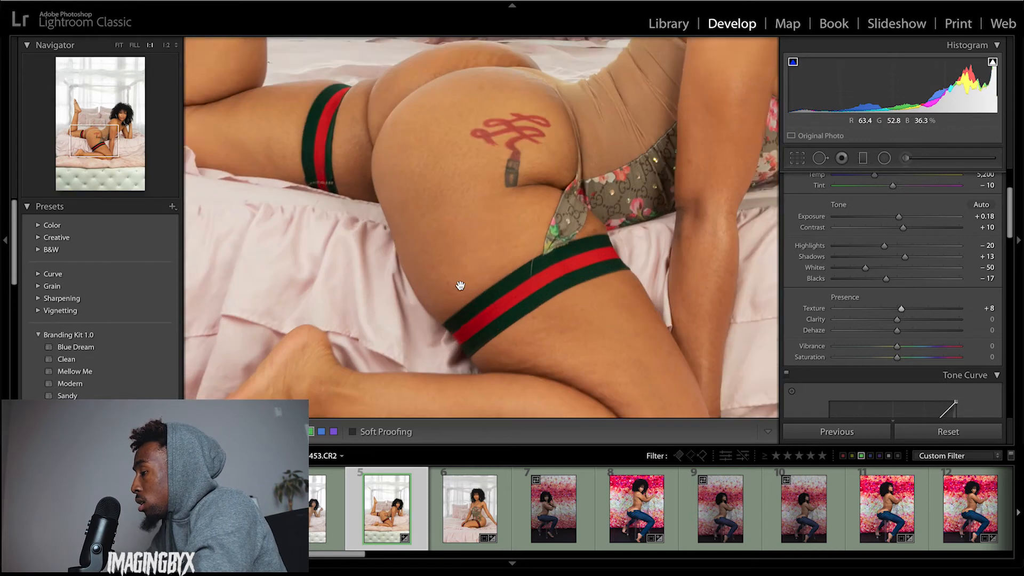
drag(901, 310, 1019, 312)
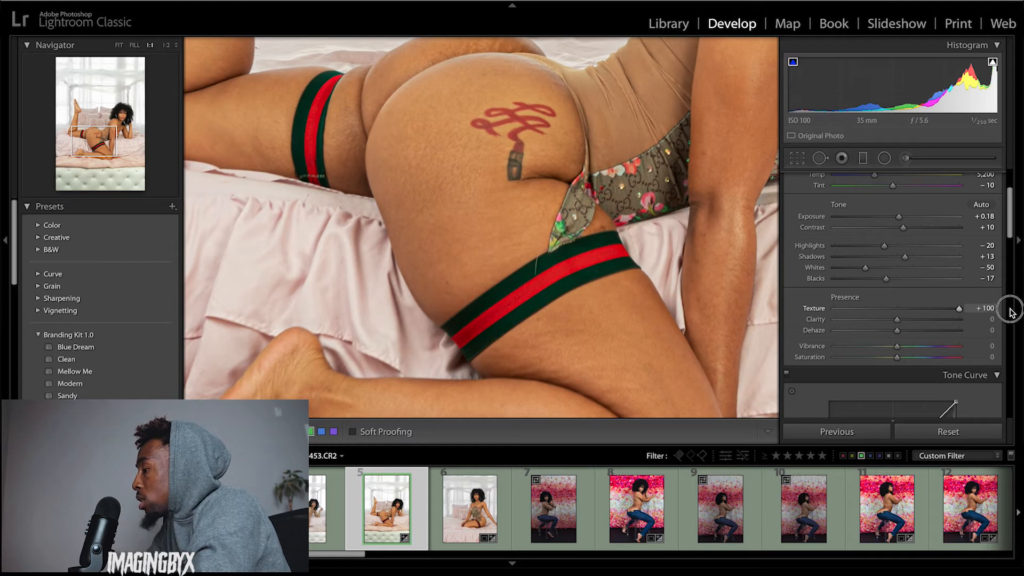
drag(959, 309, 903, 317)
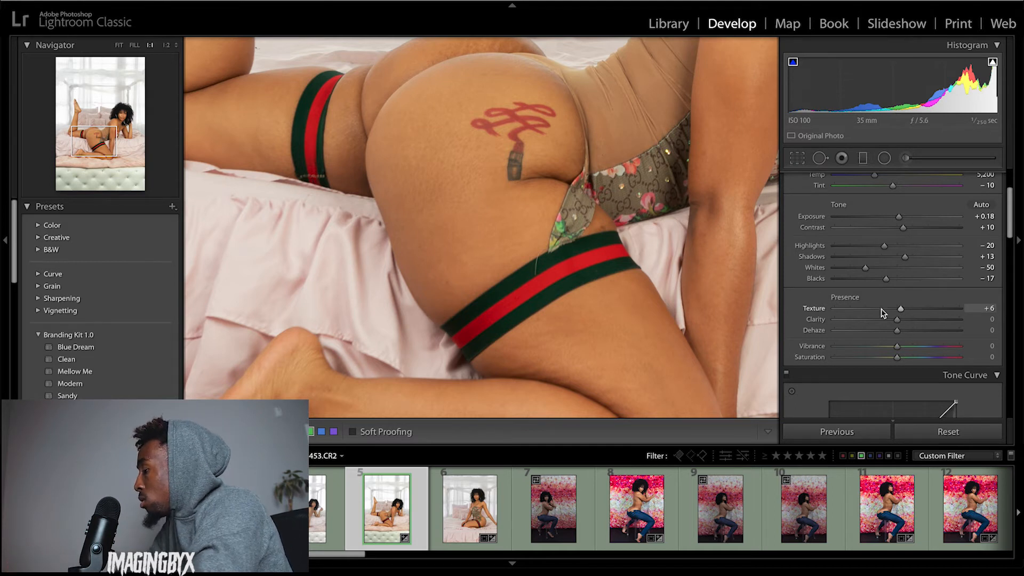
click(719, 276)
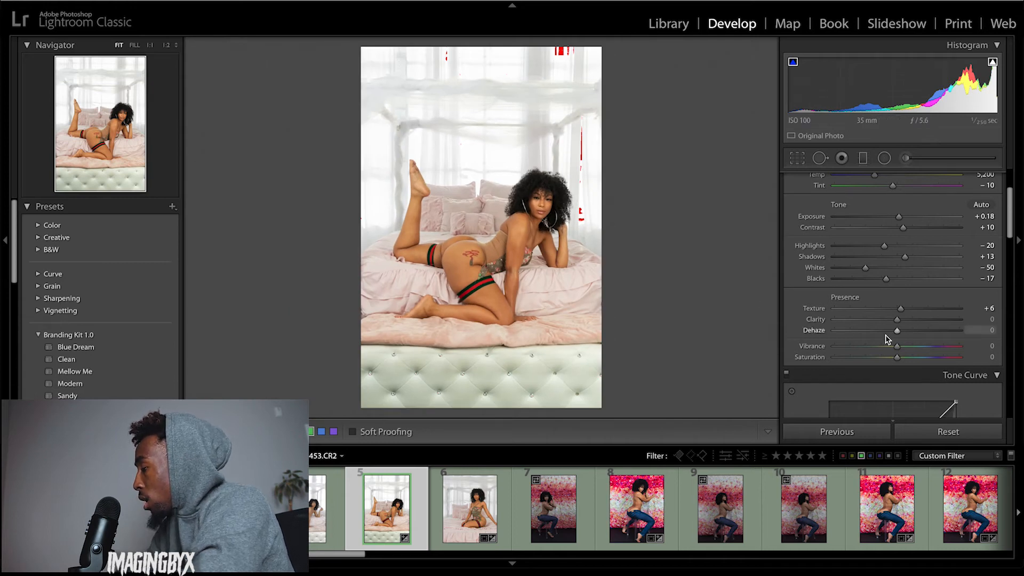
Step: Set Clarity to +15, try Dehaze at +10 and return it to 0, and set Vibrance to +10
drag(898, 324, 907, 324)
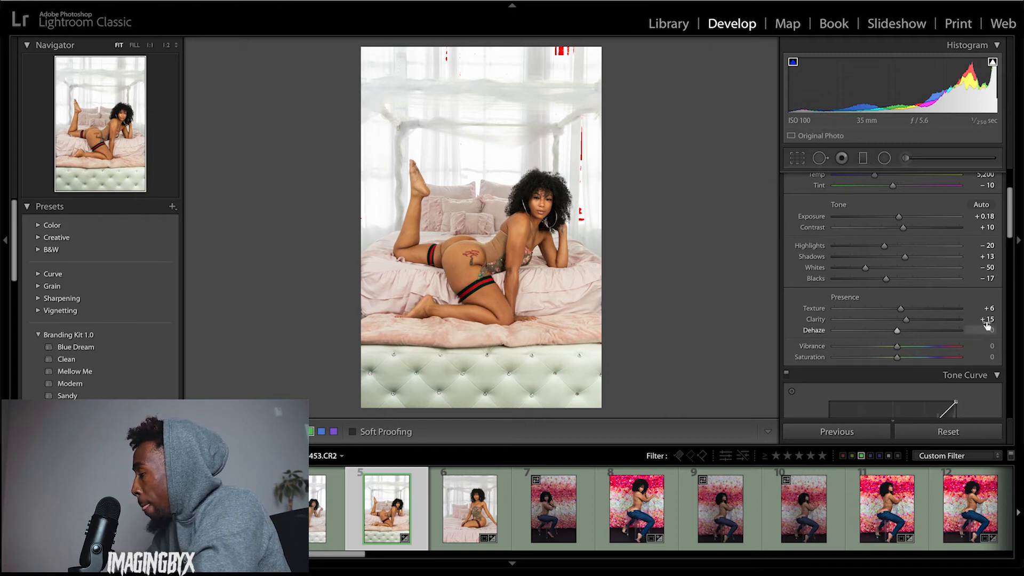
click(898, 333)
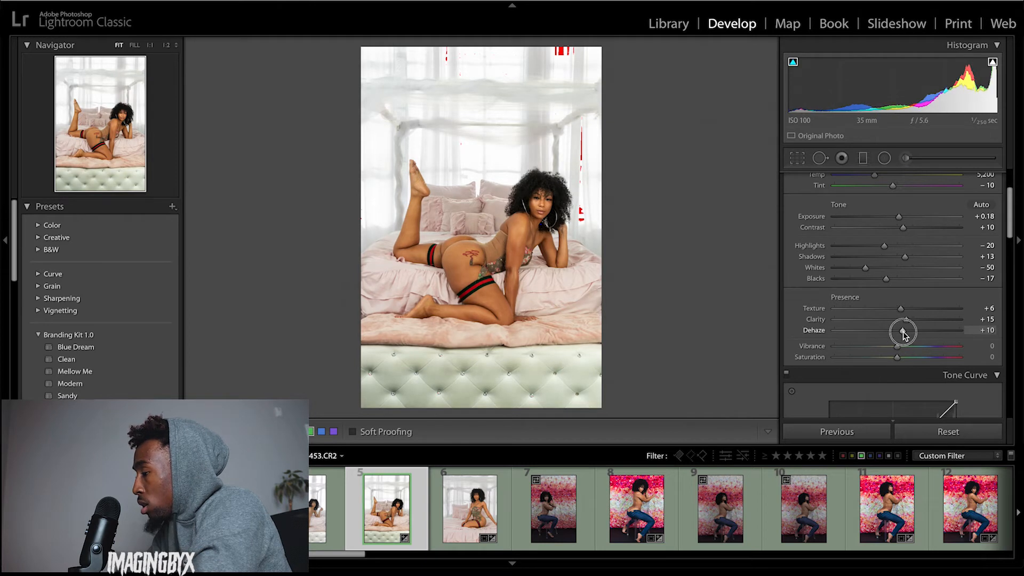
drag(895, 332, 898, 332)
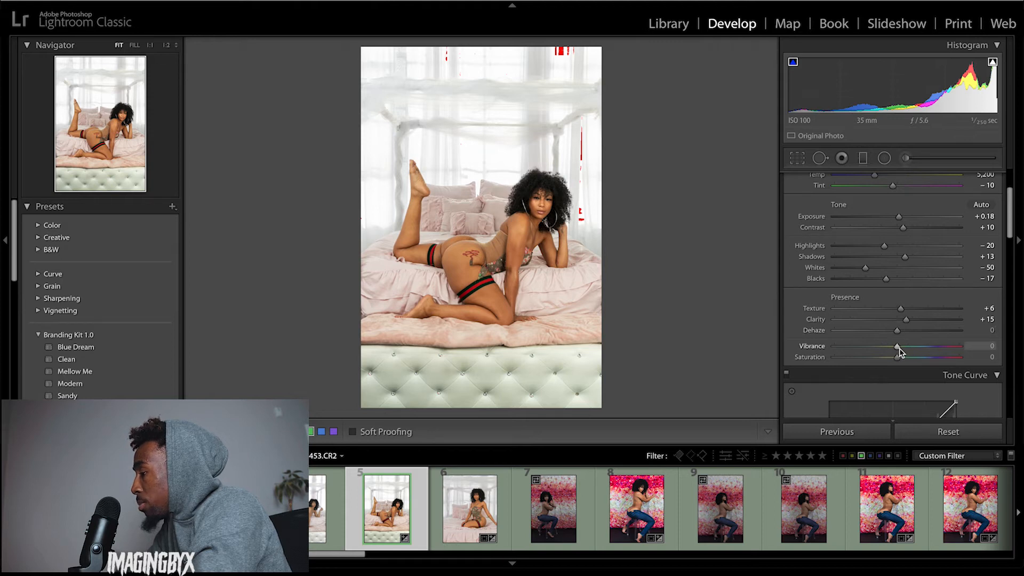
drag(899, 350, 904, 352)
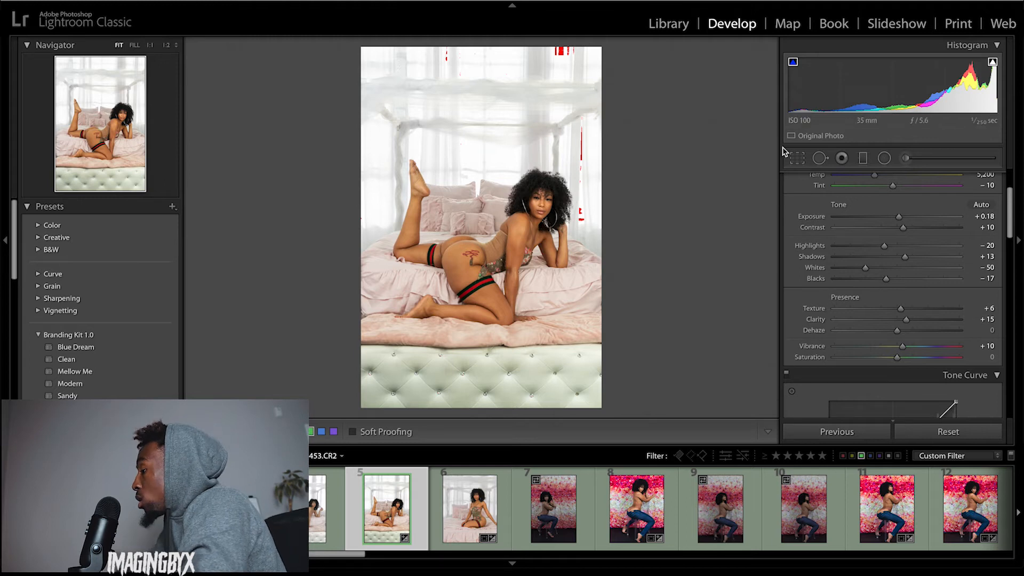
Step: Crop the photo to the 4 x 5 / 8 x 10 aspect ratio, repositioning it to keep more of the bed base in frame
click(797, 159)
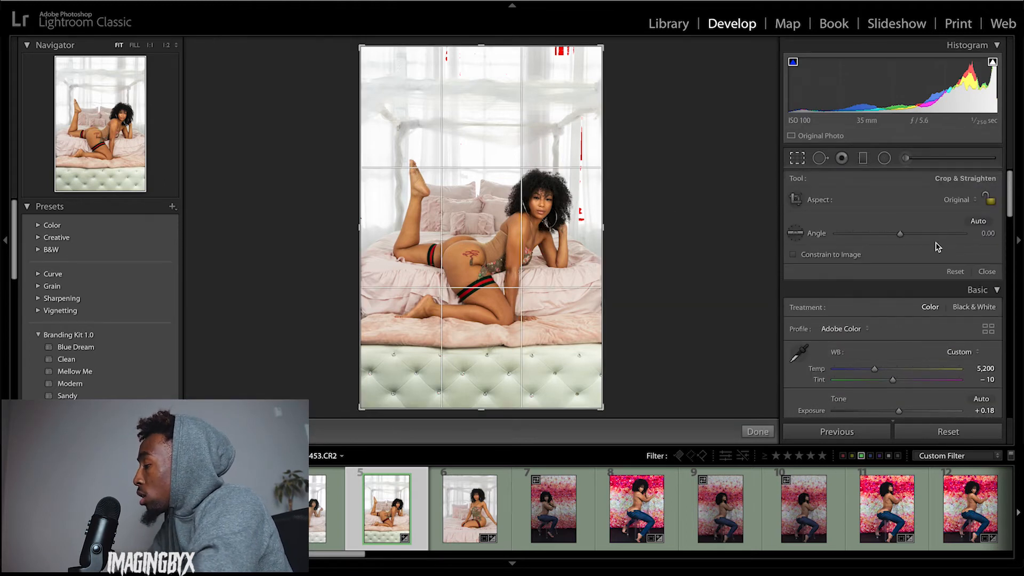
click(957, 200)
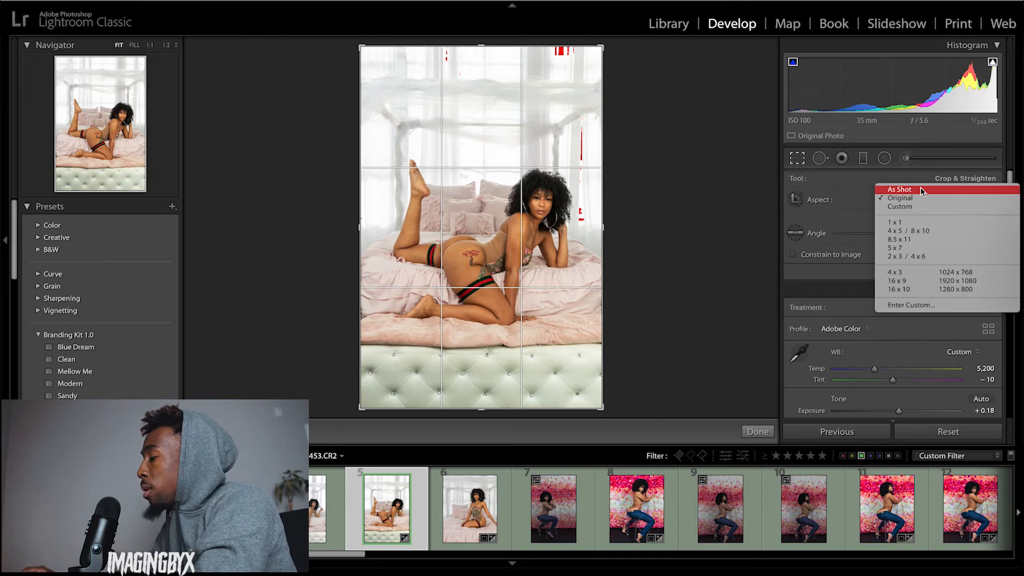
click(892, 231)
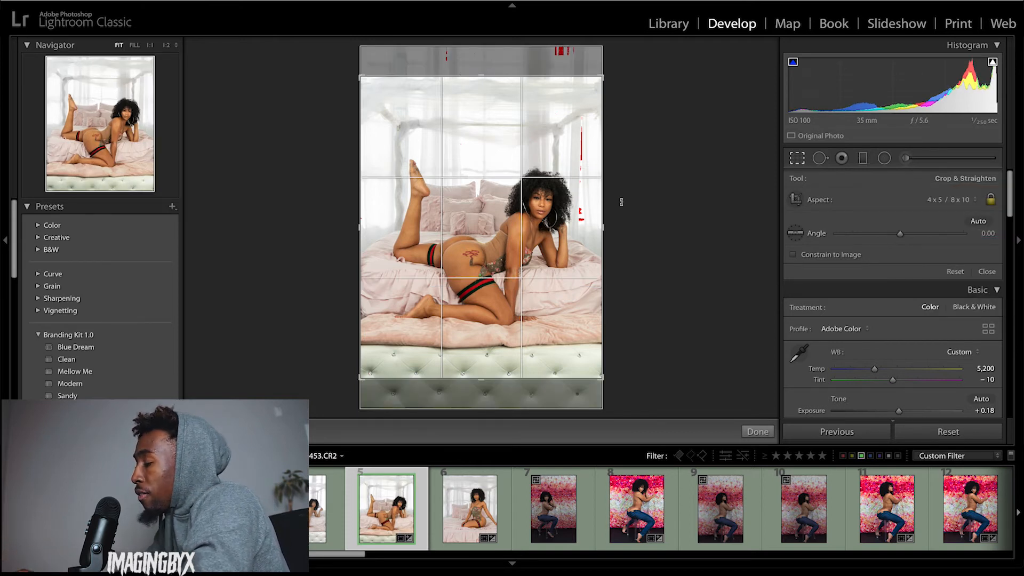
drag(545, 212, 544, 192)
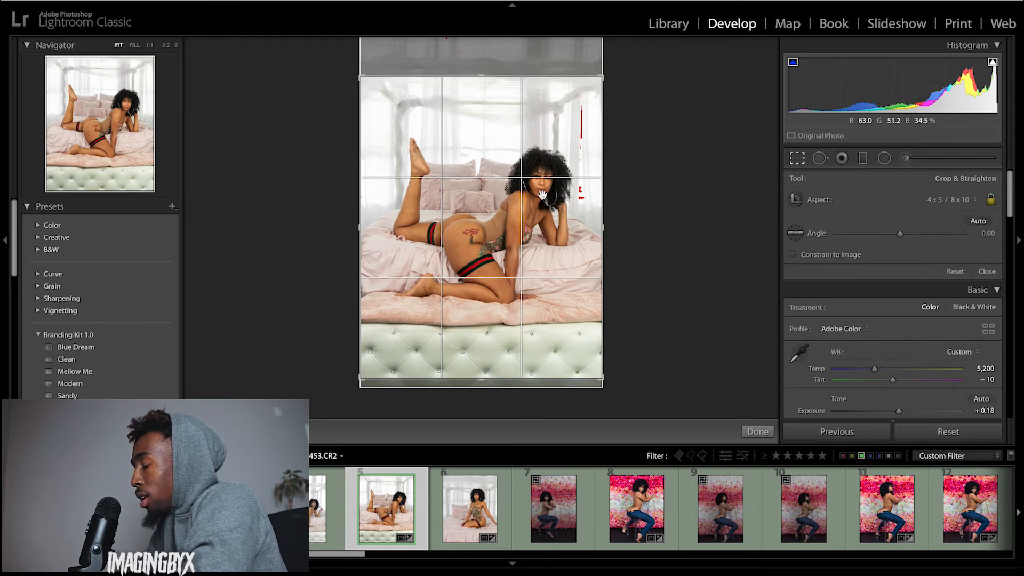
click(542, 200)
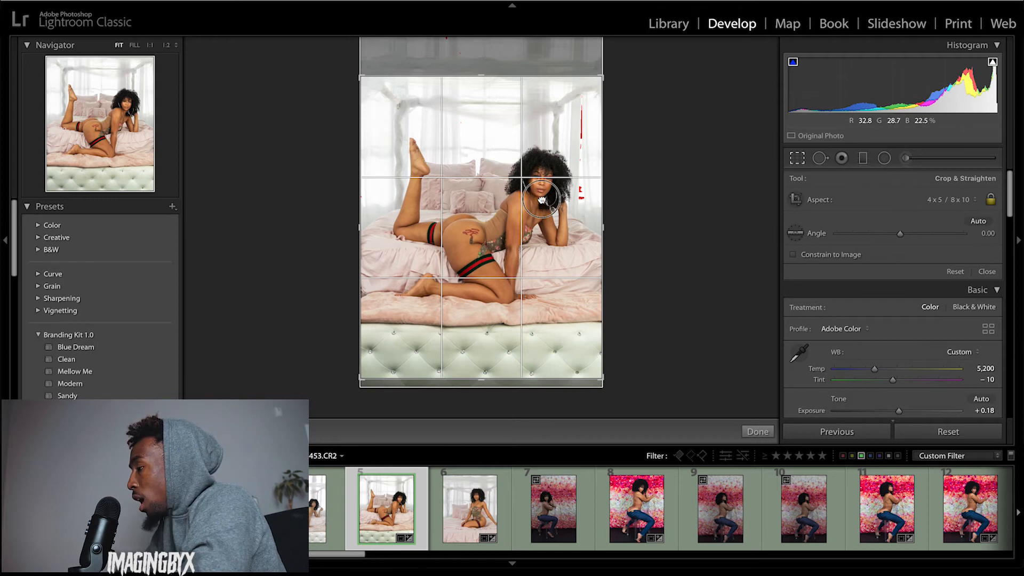
drag(542, 200, 541, 207)
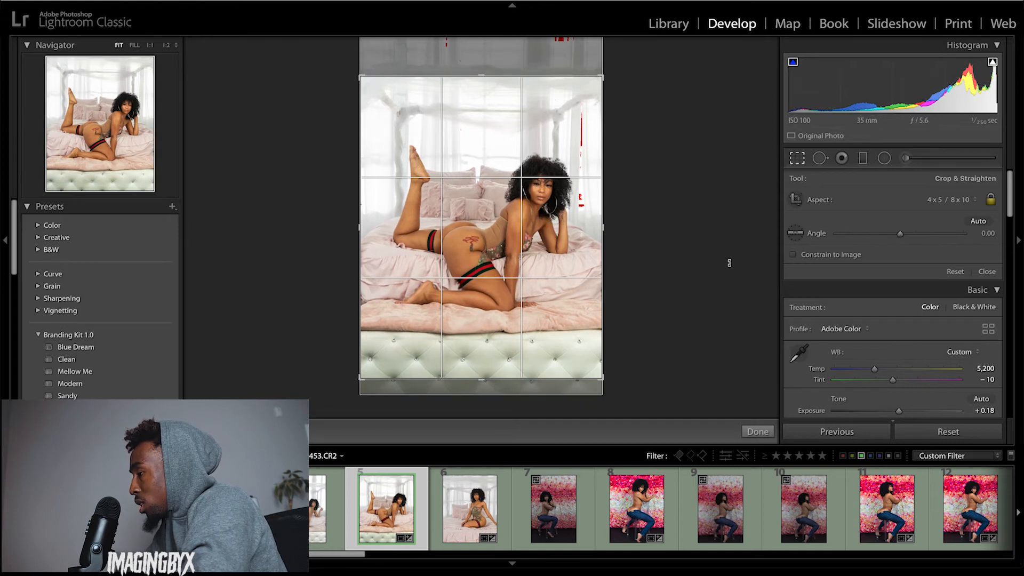
click(771, 434)
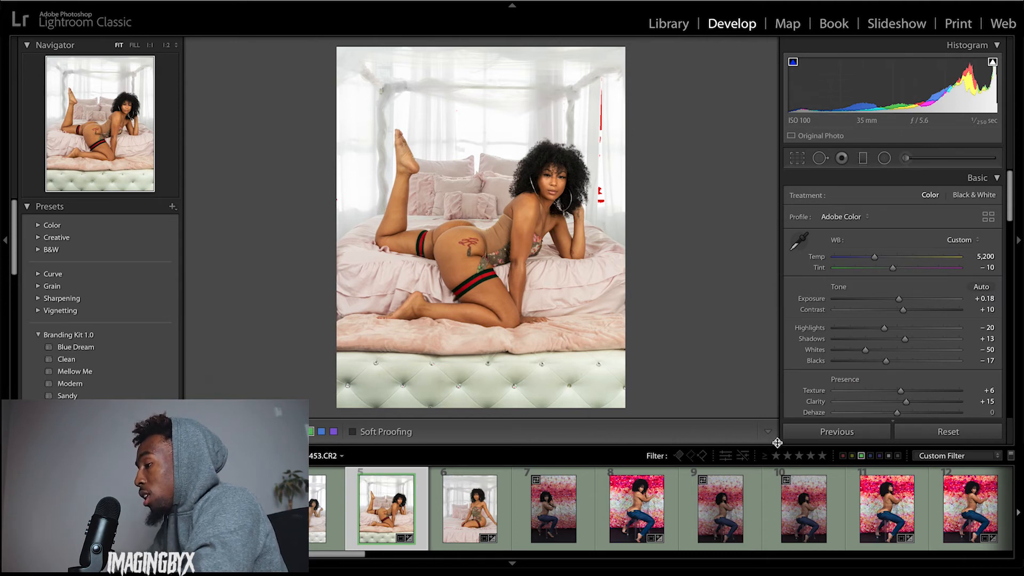
Step: Add a point to the lower part of the RGB tone curve at about 23.1 / 22.7 %
scroll(807, 356, down, 1)
scroll(807, 357, down, 8)
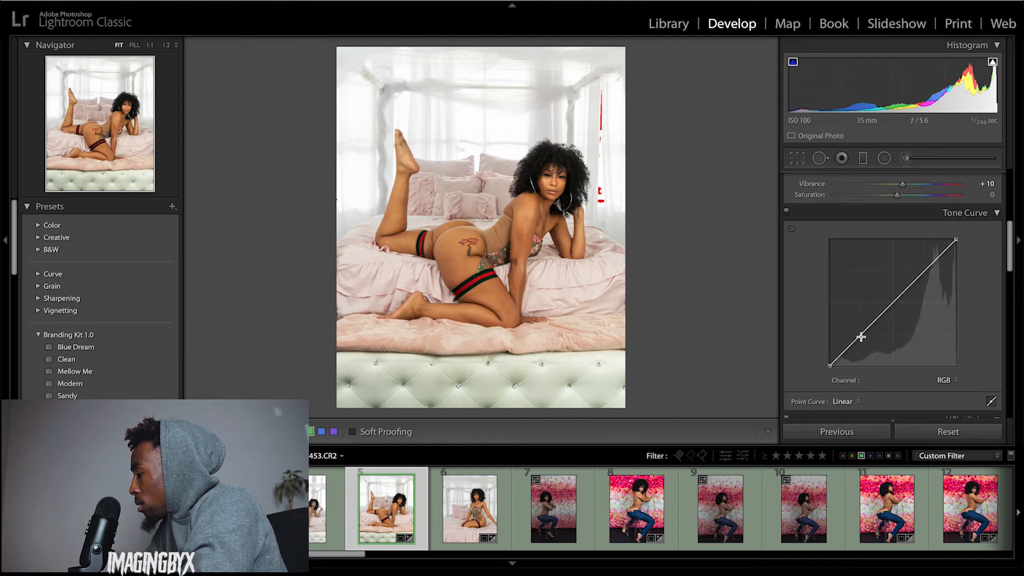
drag(859, 336, 860, 342)
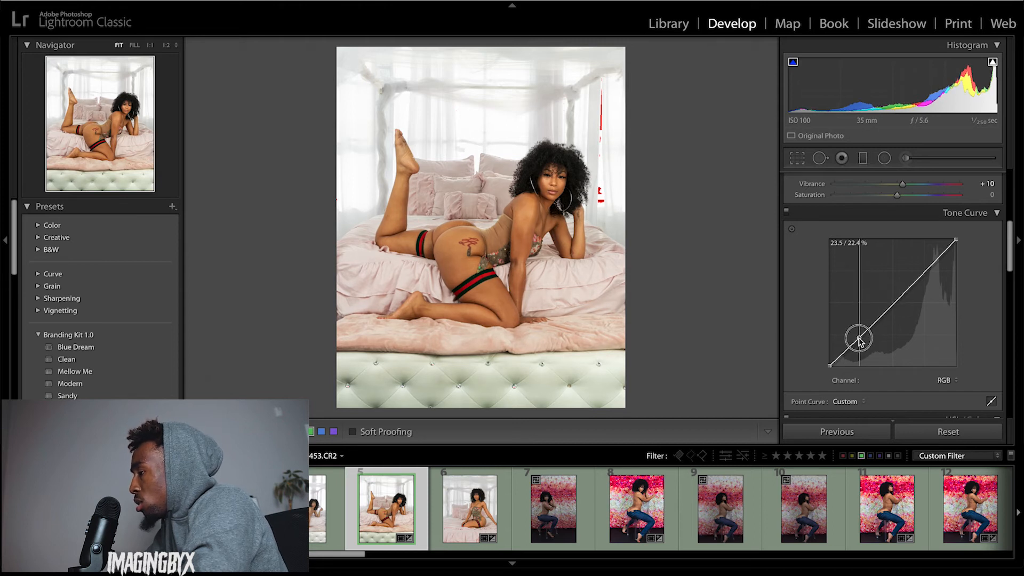
drag(860, 341, 858, 339)
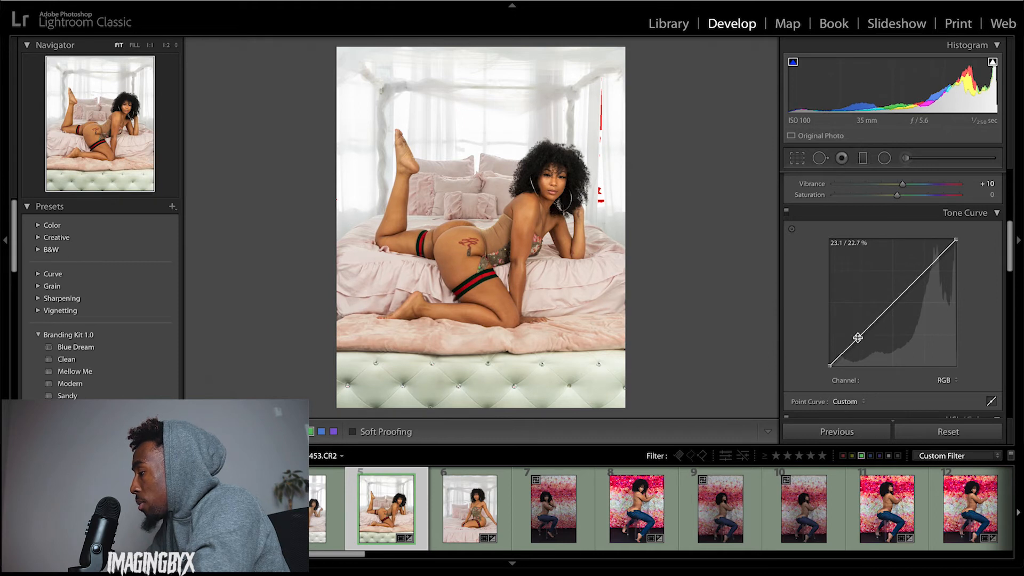
scroll(857, 338, up, 1)
scroll(857, 338, up, 8)
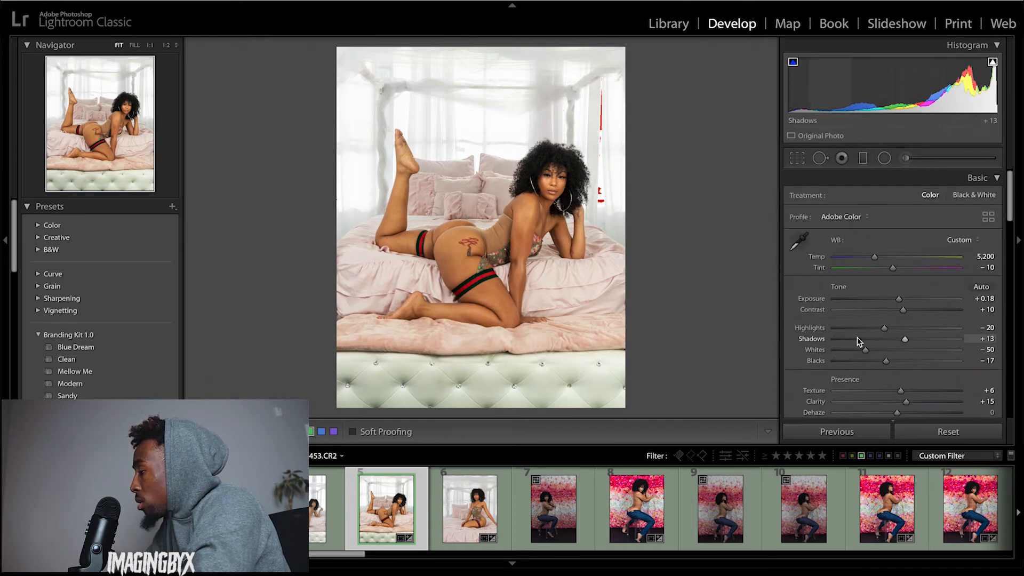
Step: Set Exposure to +0.45, trying −1.09 and +0.17 for comparison before restoring it
scroll(859, 339, down, 1)
drag(899, 297, 902, 297)
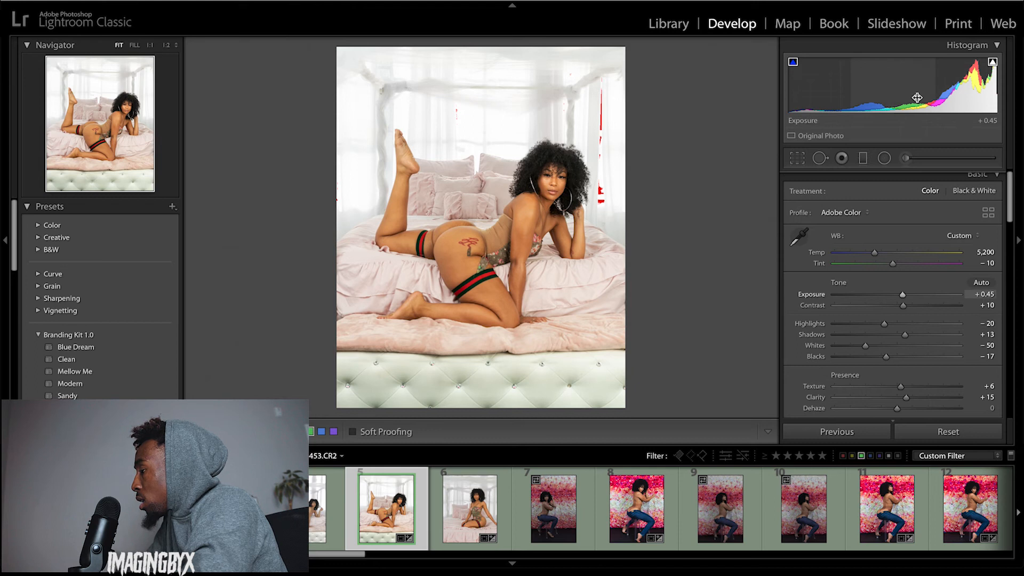
drag(917, 99, 873, 98)
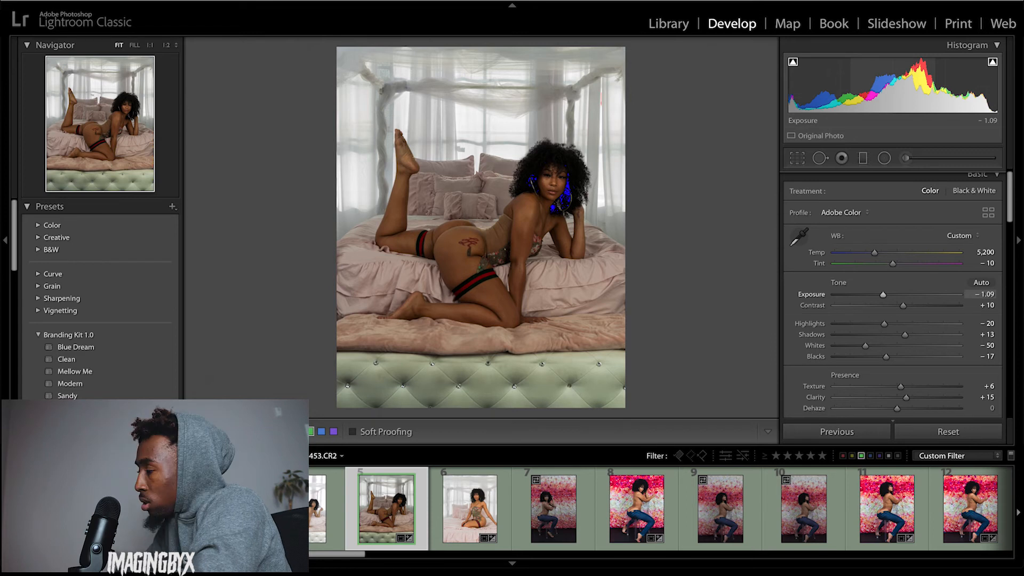
drag(883, 295, 898, 295)
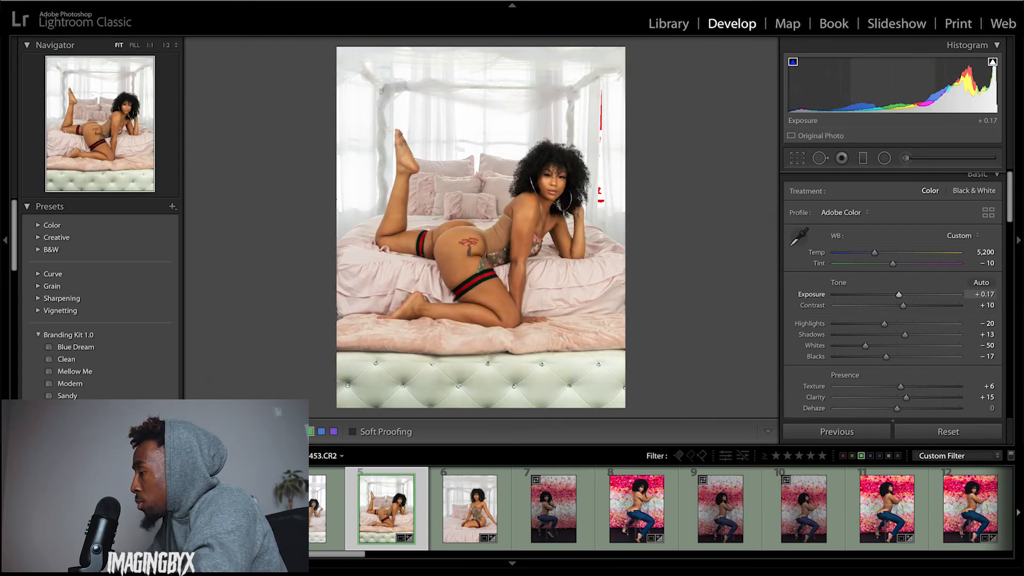
key(ctrl+z)
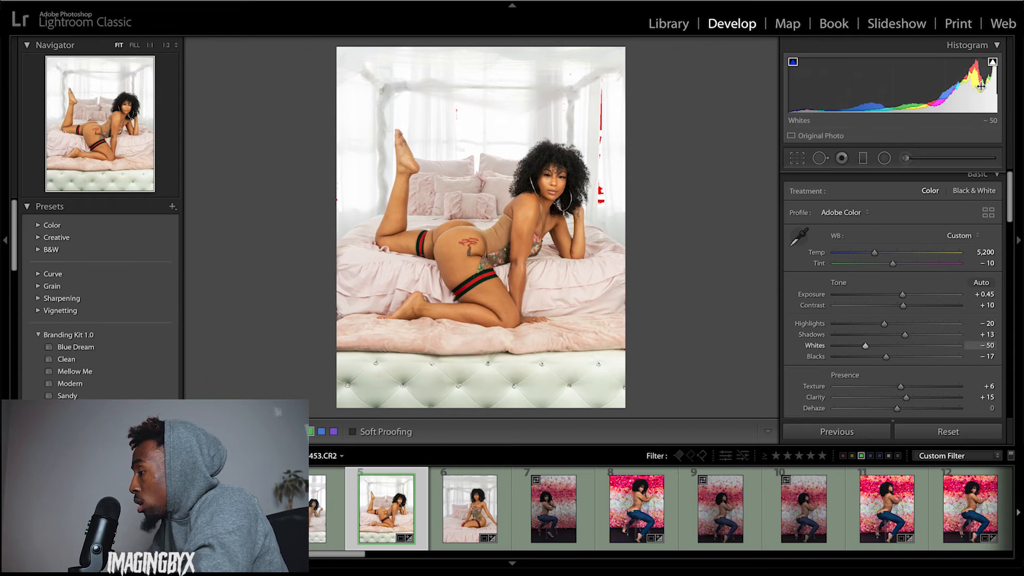
Step: Lower Whites to −100 and Highlights to −52 by adjusting their regions of the histogram
drag(986, 89, 960, 89)
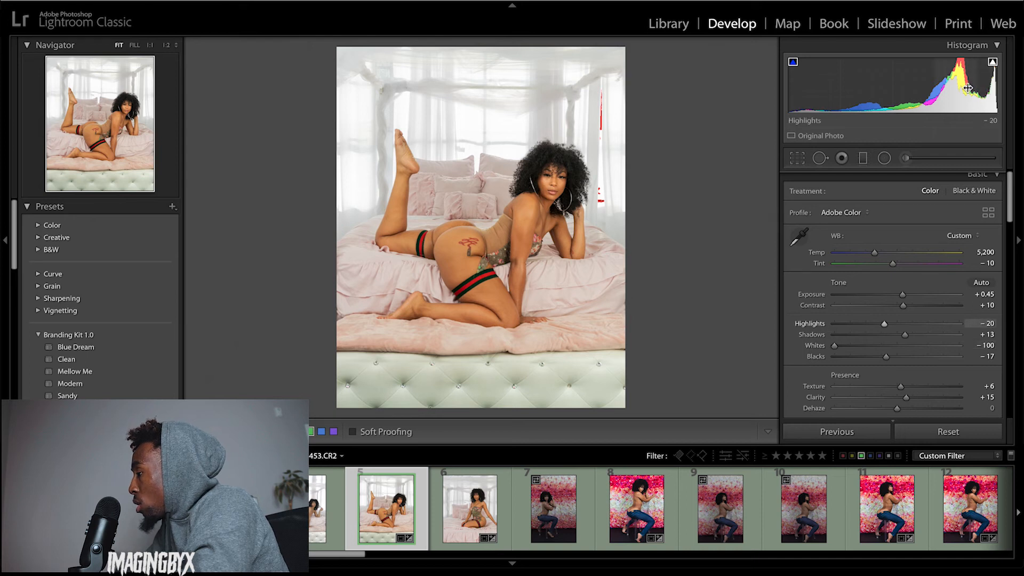
drag(966, 87, 949, 87)
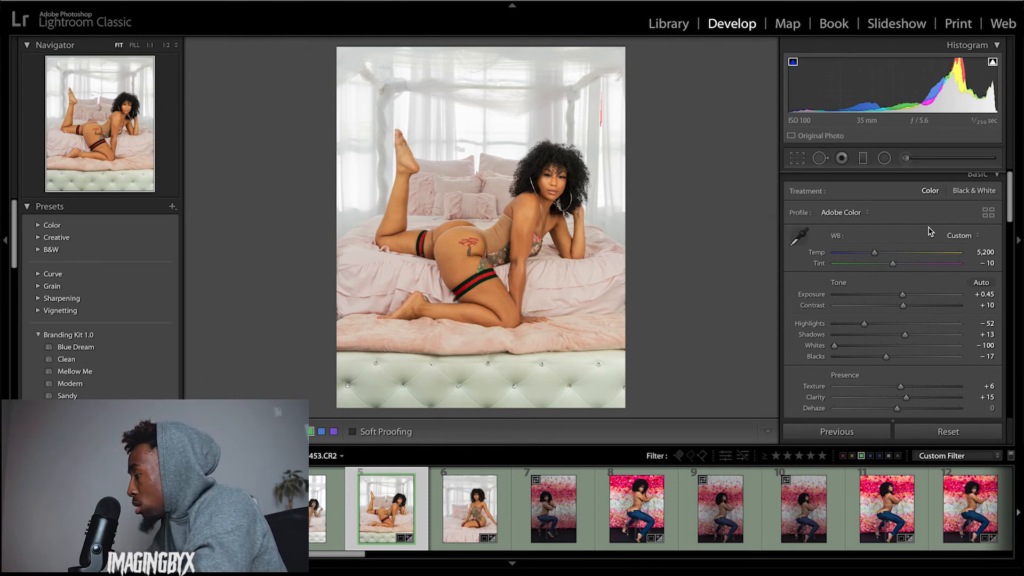
Step: Raise the black point at the lower end of the RGB tone curve slightly to lift the darkest tones
scroll(816, 289, down, 4)
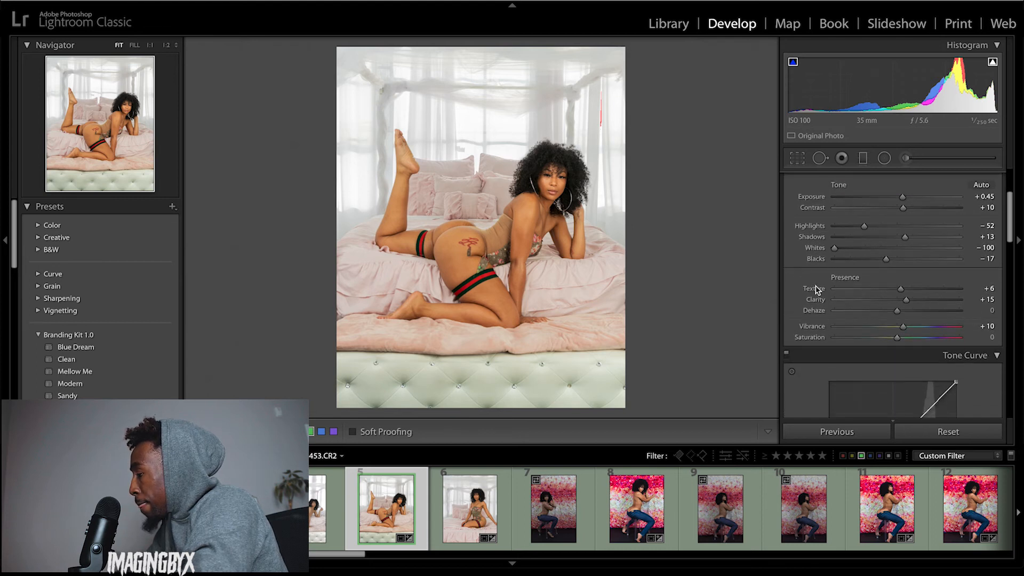
scroll(817, 288, down, 10)
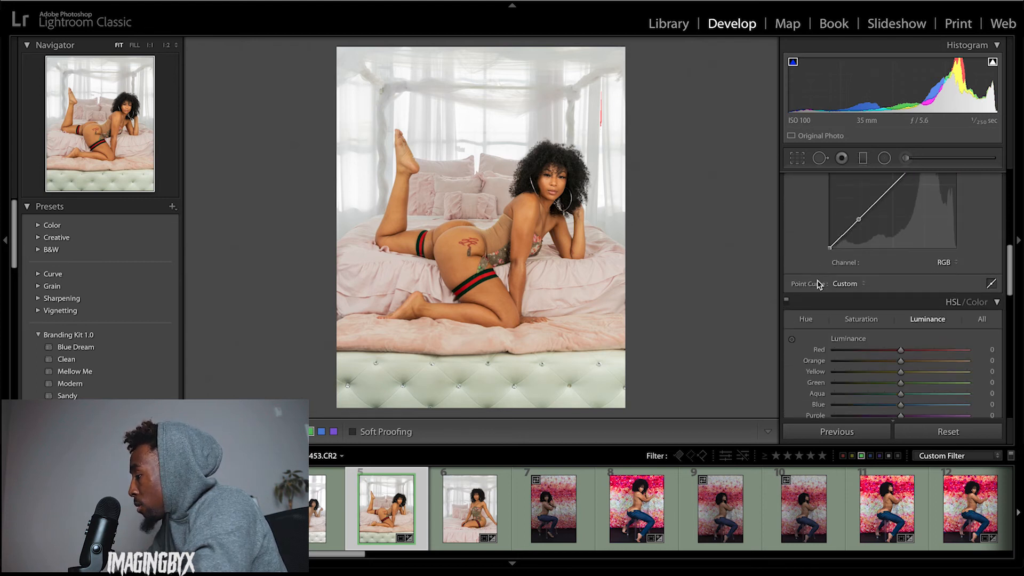
drag(828, 246, 805, 246)
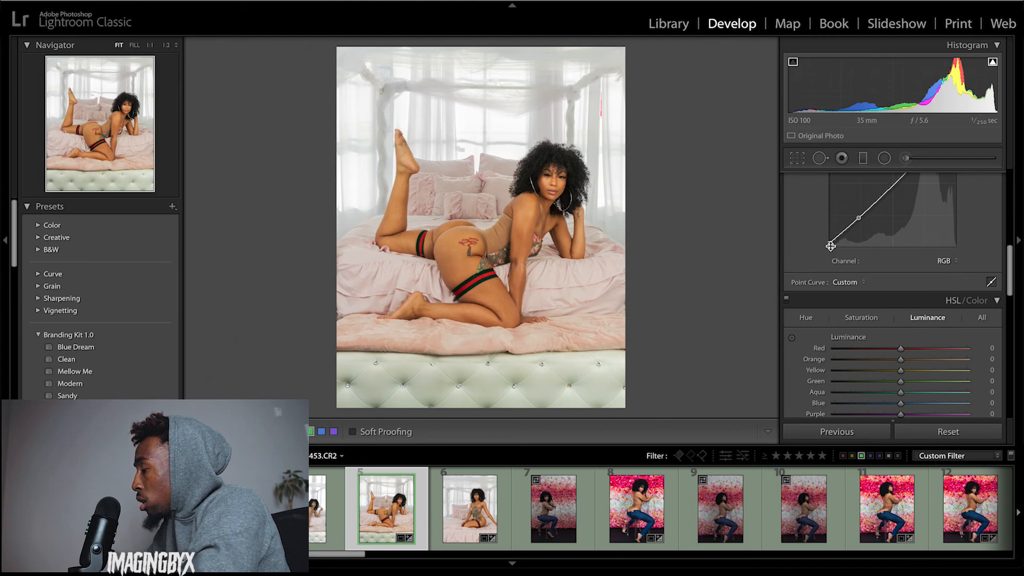
Step: Using HSL targeted adjustment on the skin, set Luminance to Orange +8 and Yellow +1, and Saturation to Orange +2
scroll(886, 268, up, 1)
scroll(886, 267, up, 3)
scroll(887, 269, down, 10)
scroll(889, 272, up, 3)
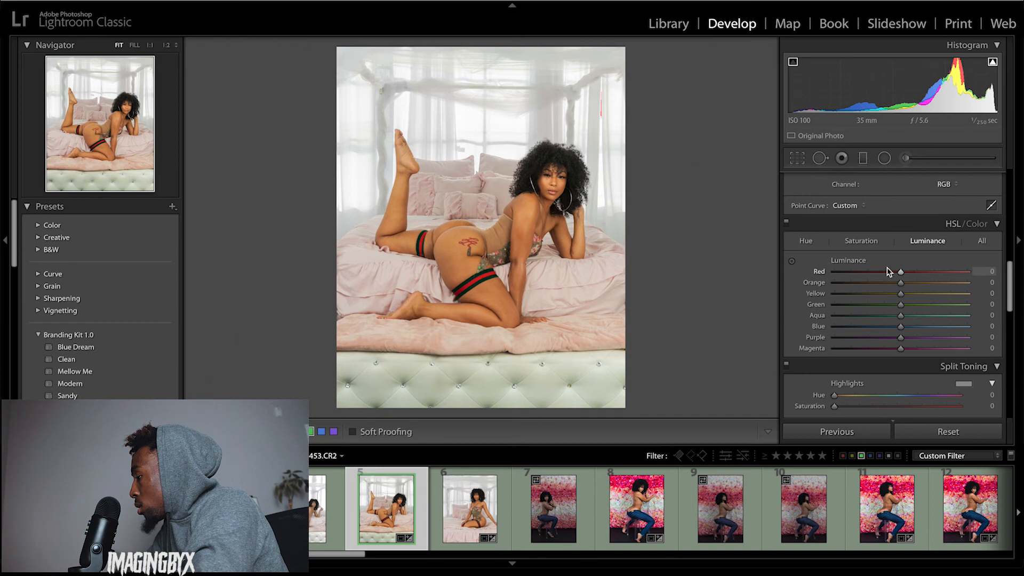
click(792, 262)
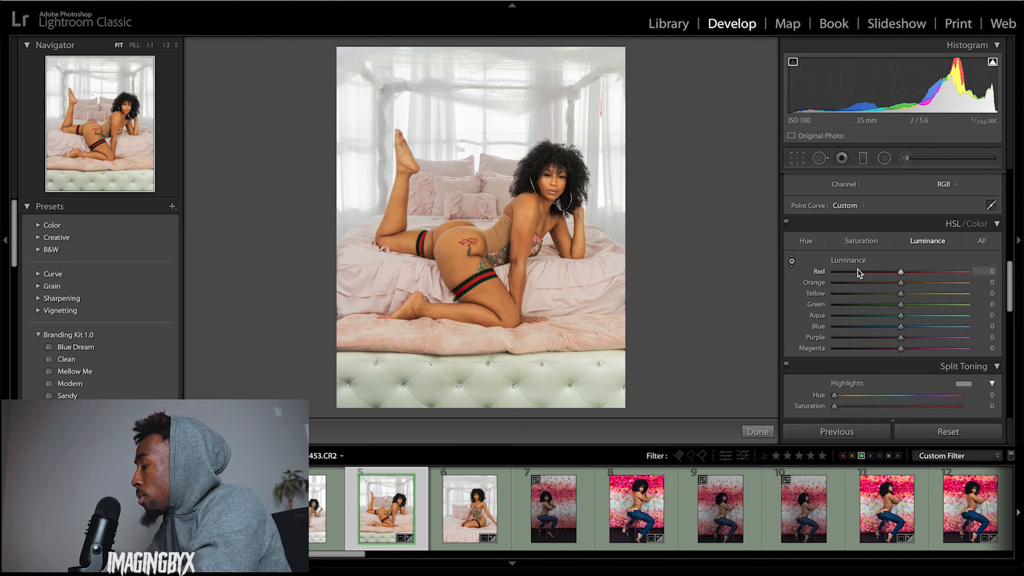
drag(459, 265, 459, 258)
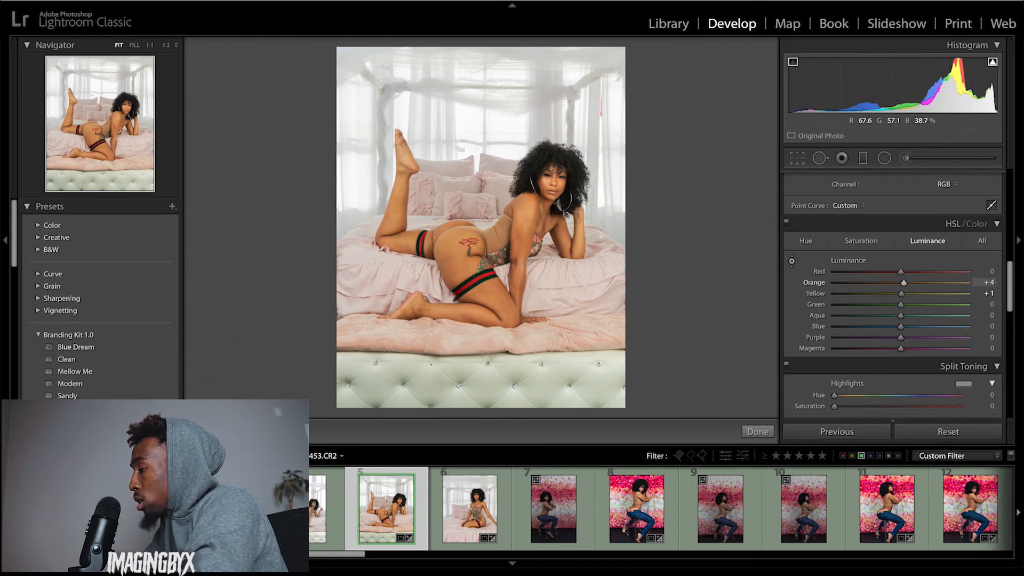
drag(458, 258, 459, 257)
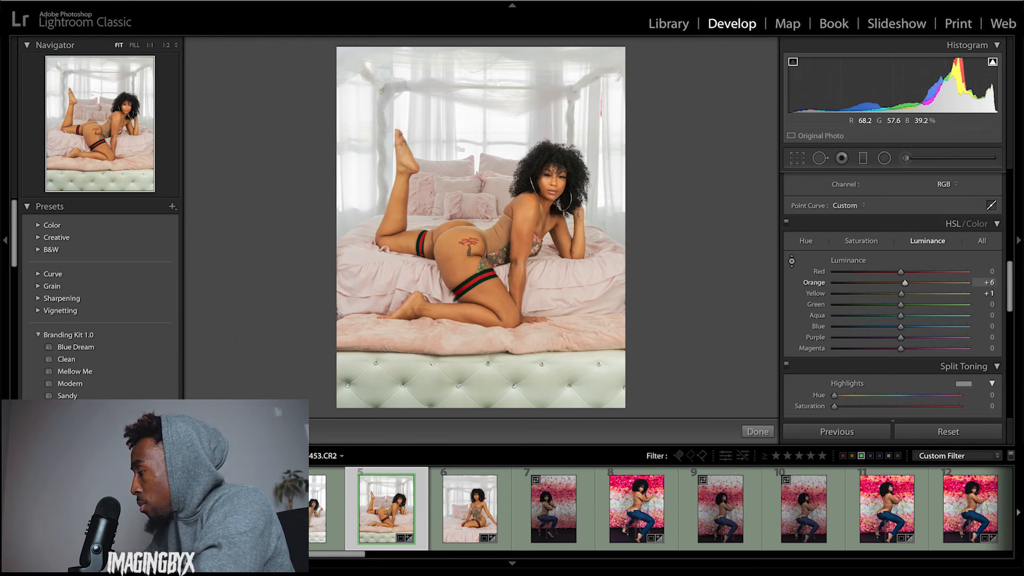
drag(600, 104, 601, 116)
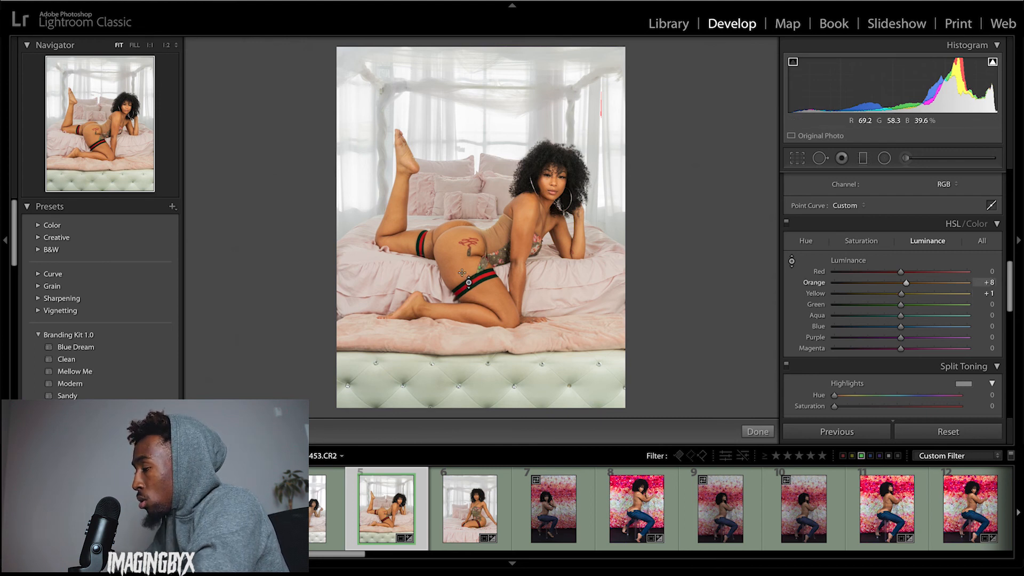
drag(468, 282, 456, 262)
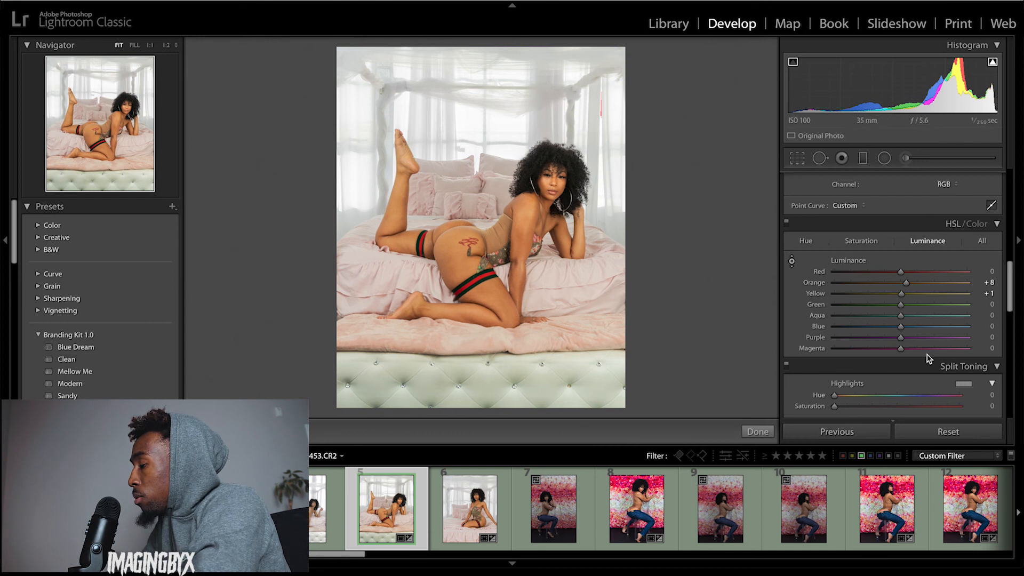
click(861, 242)
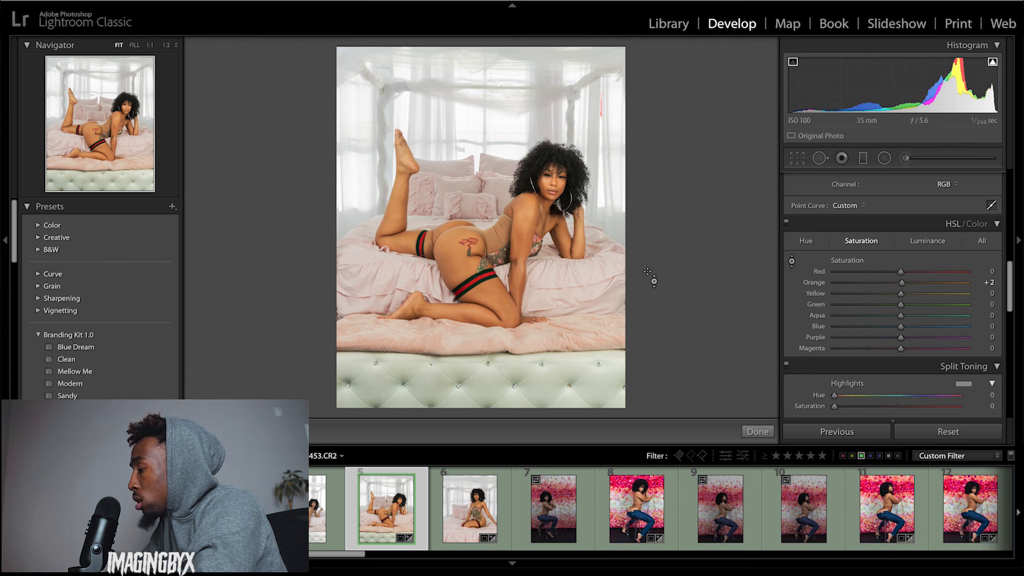
Step: Enable lens profile corrections for the photo with the default Sigma 18-35mm F1.8 DC HSM A013 profile
scroll(809, 340, down, 2)
scroll(809, 342, down, 5)
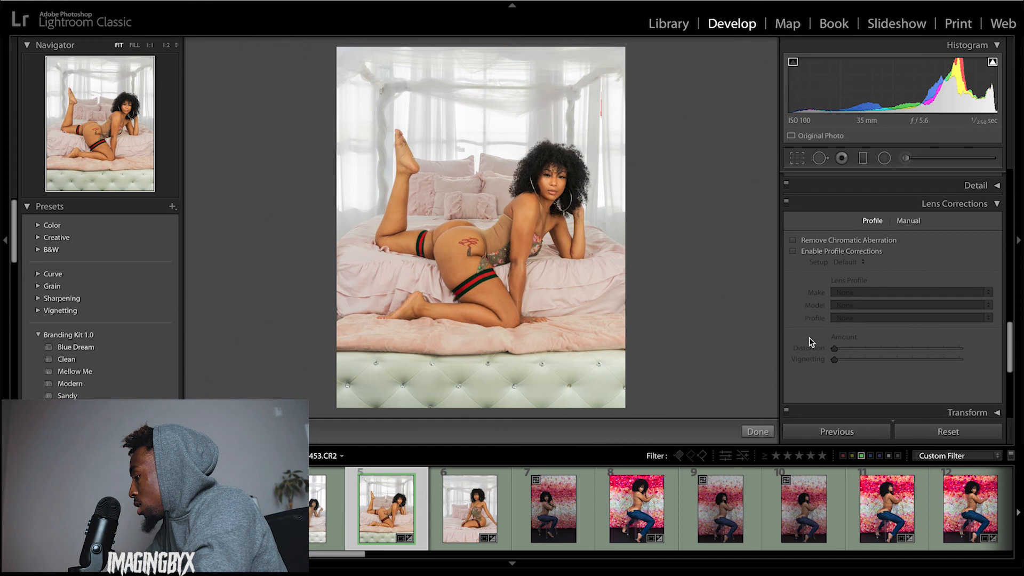
click(793, 249)
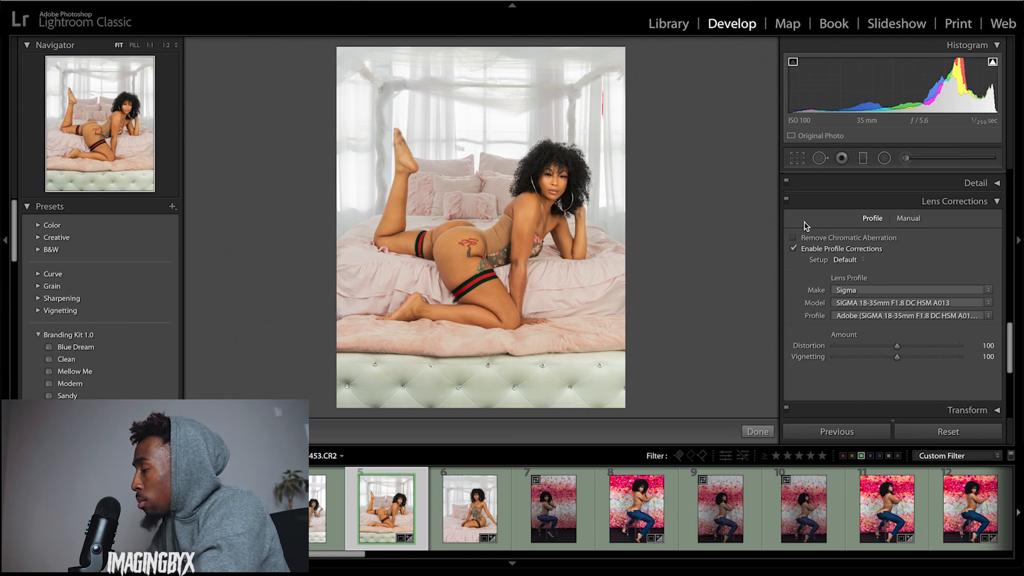
Step: Finish the HSL targeted adjustment and return to the tone curve and presence settings
scroll(824, 209, up, 6)
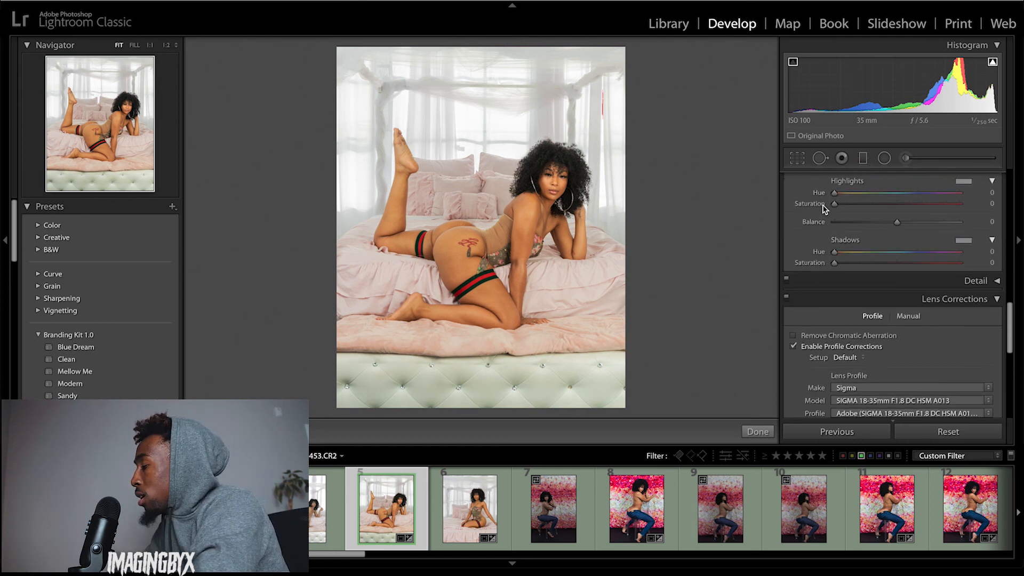
scroll(824, 209, up, 3)
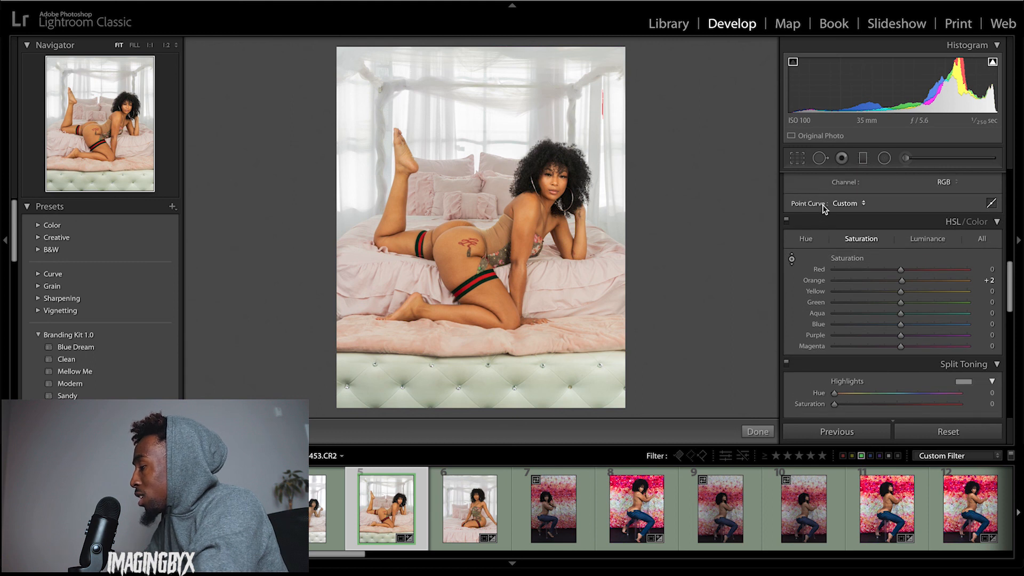
scroll(823, 209, up, 4)
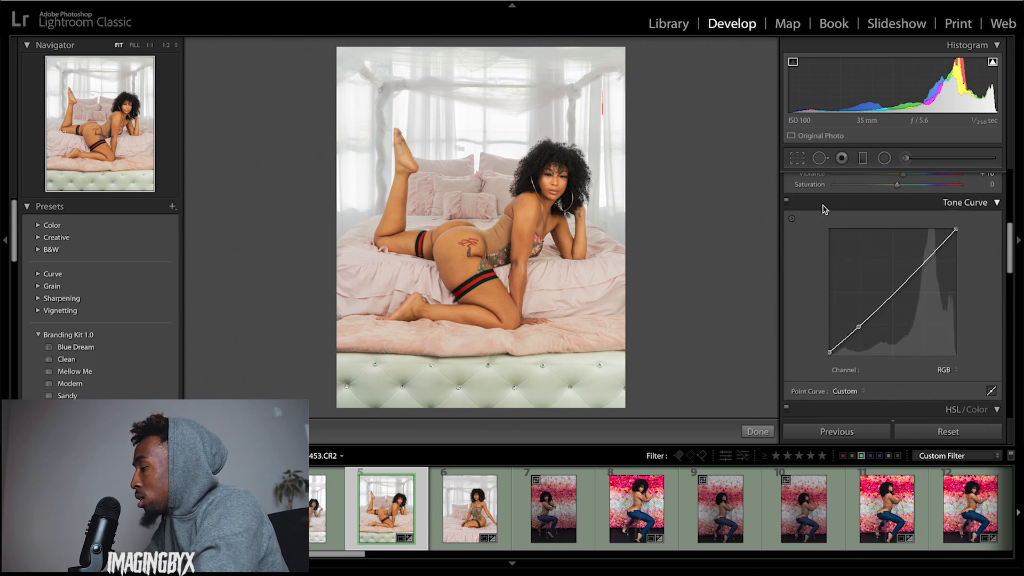
click(756, 432)
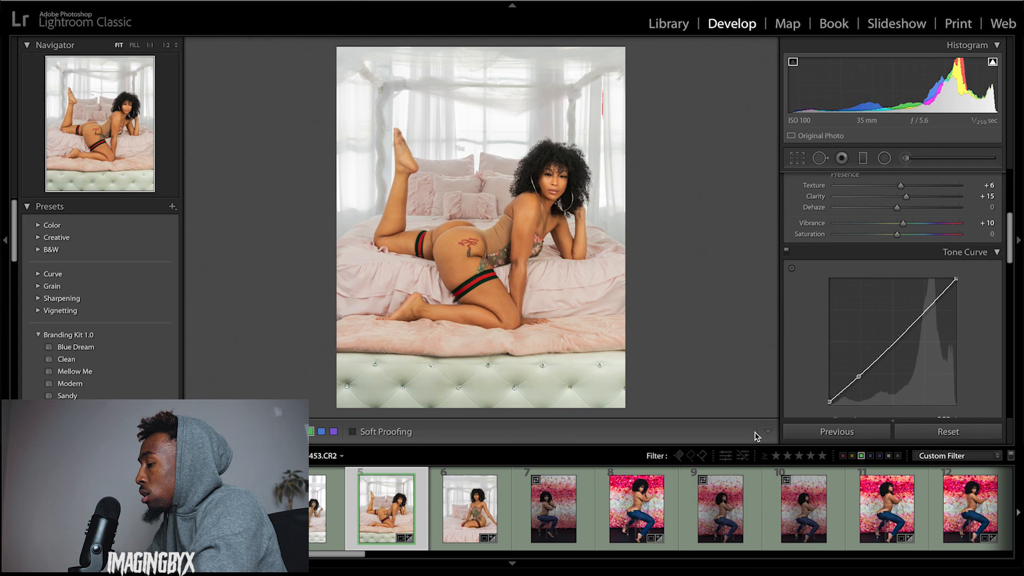